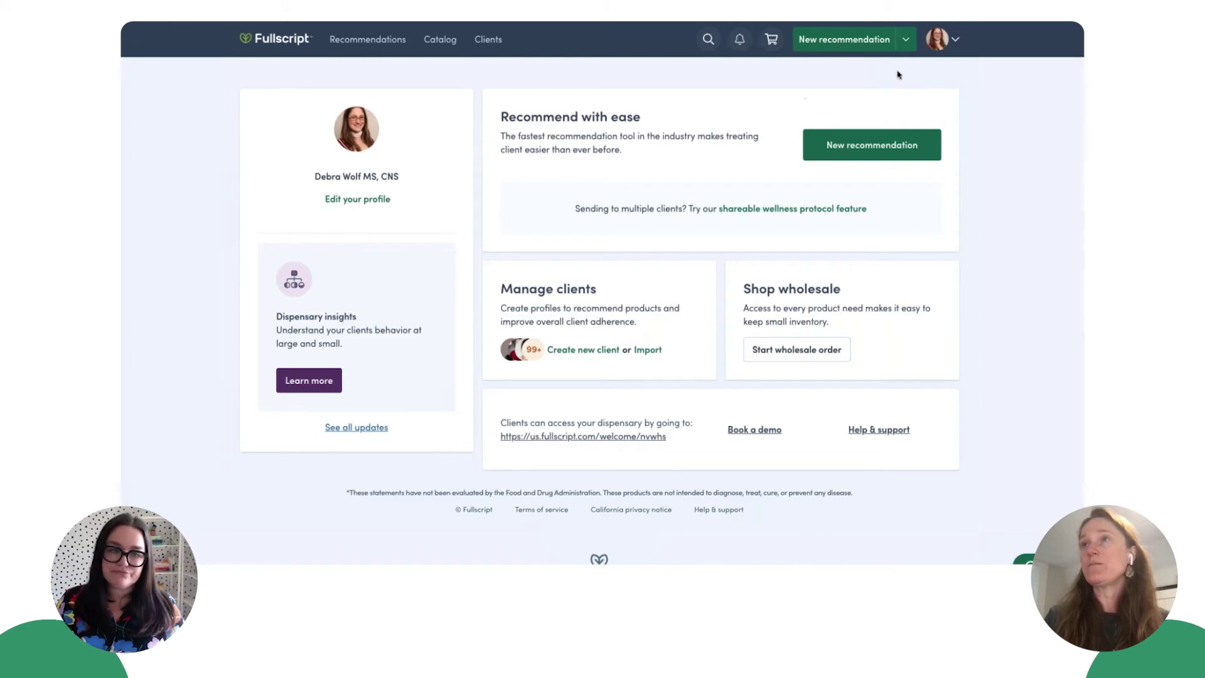
Open the client promotions section of the dispensary settings and bring the promotion opt-in options into view
click(951, 43)
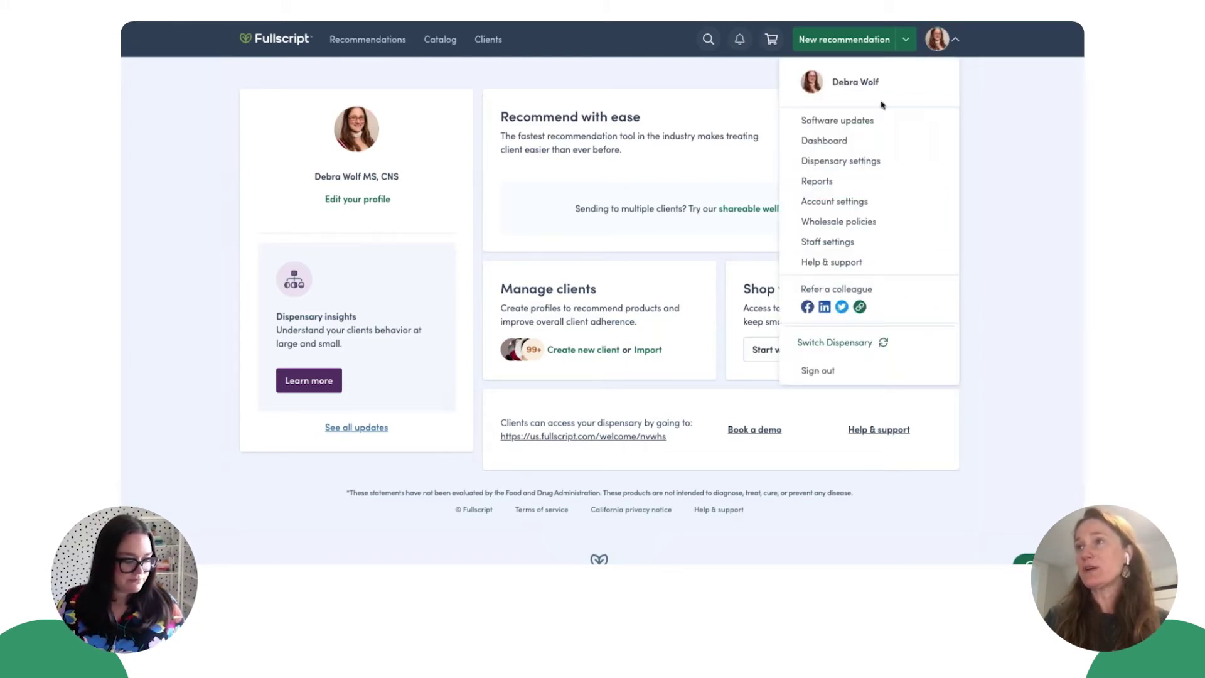
click(860, 163)
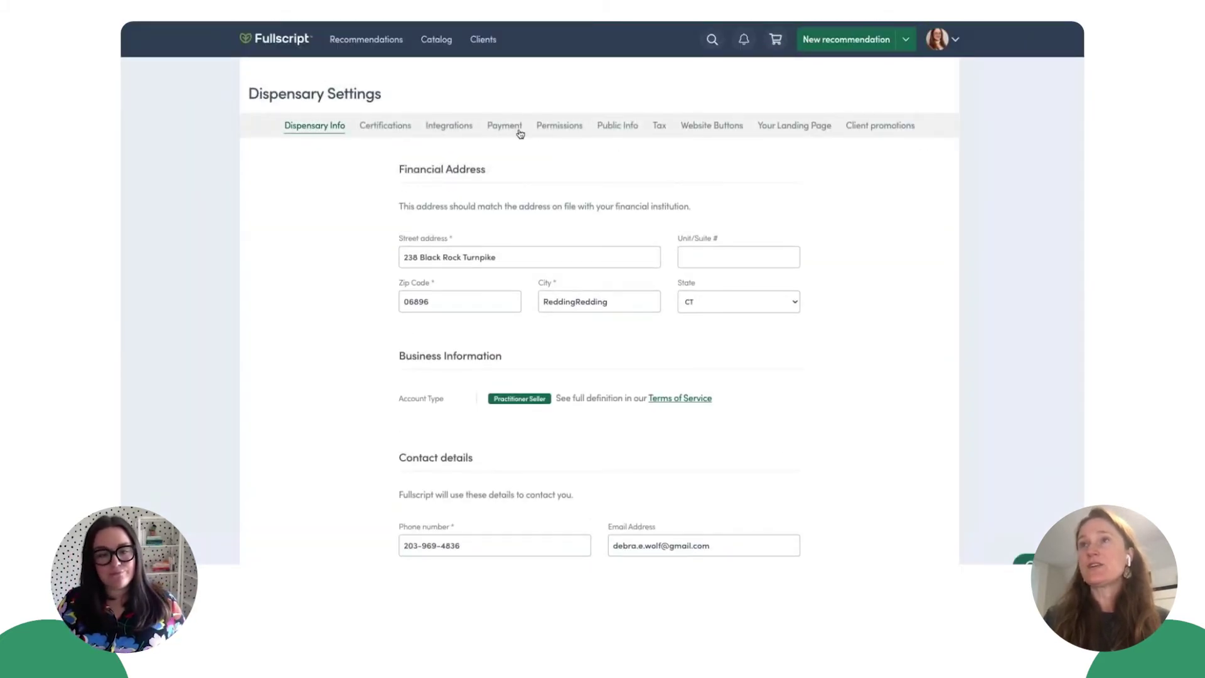
click(881, 129)
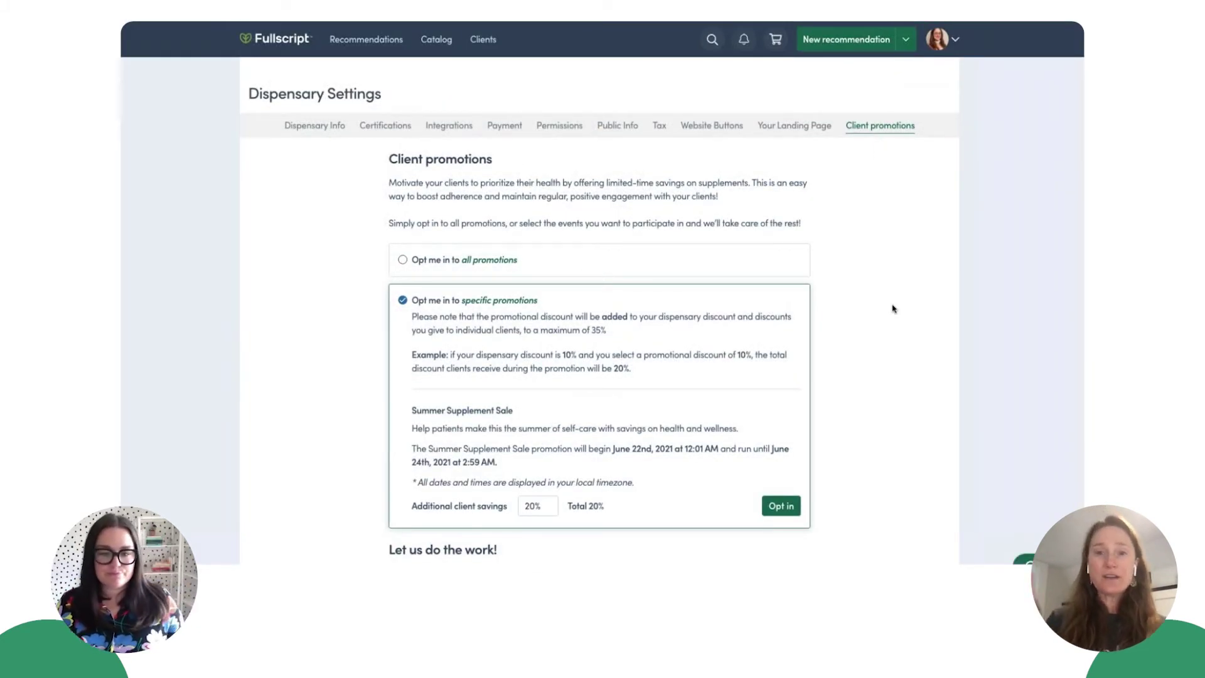
scroll(894, 309, down, 2)
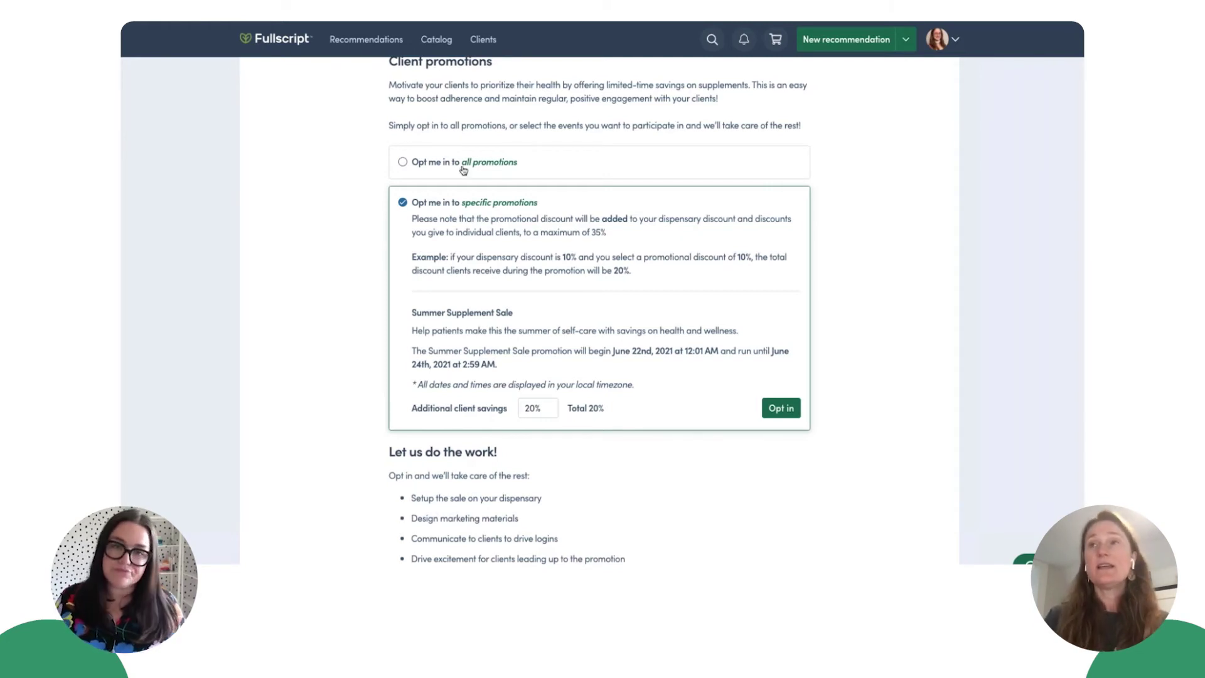
Choose the opt-in to all promotions with additional client savings of 10%
click(402, 163)
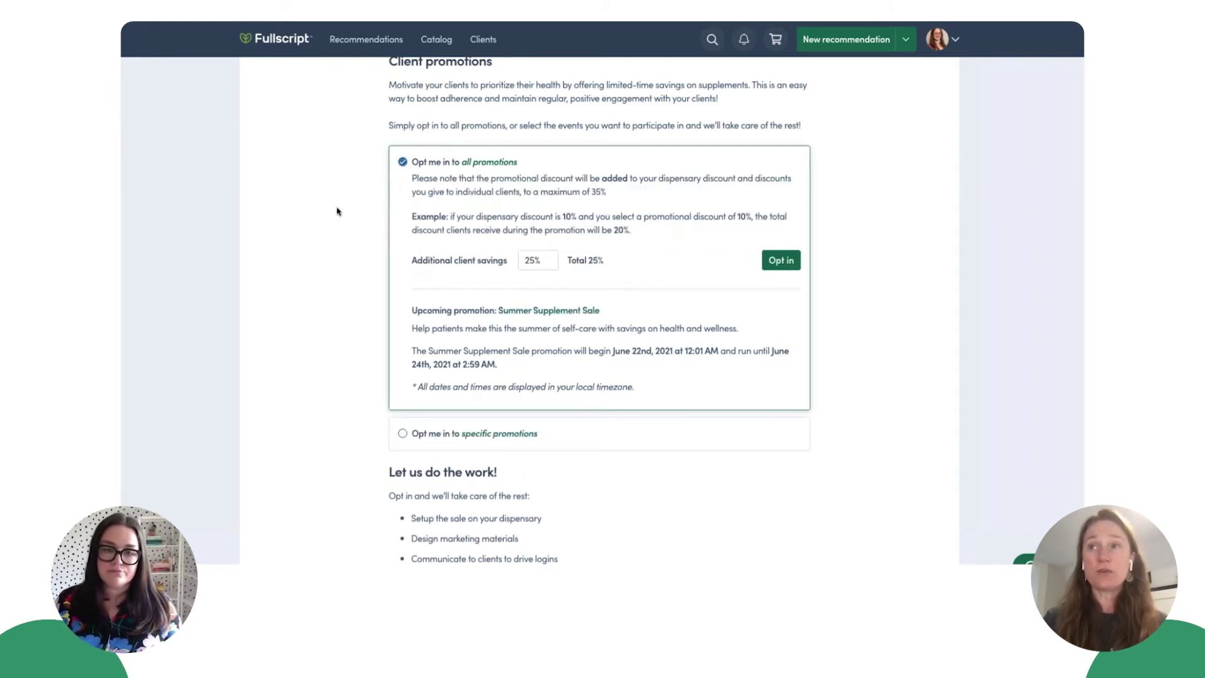
click(538, 264)
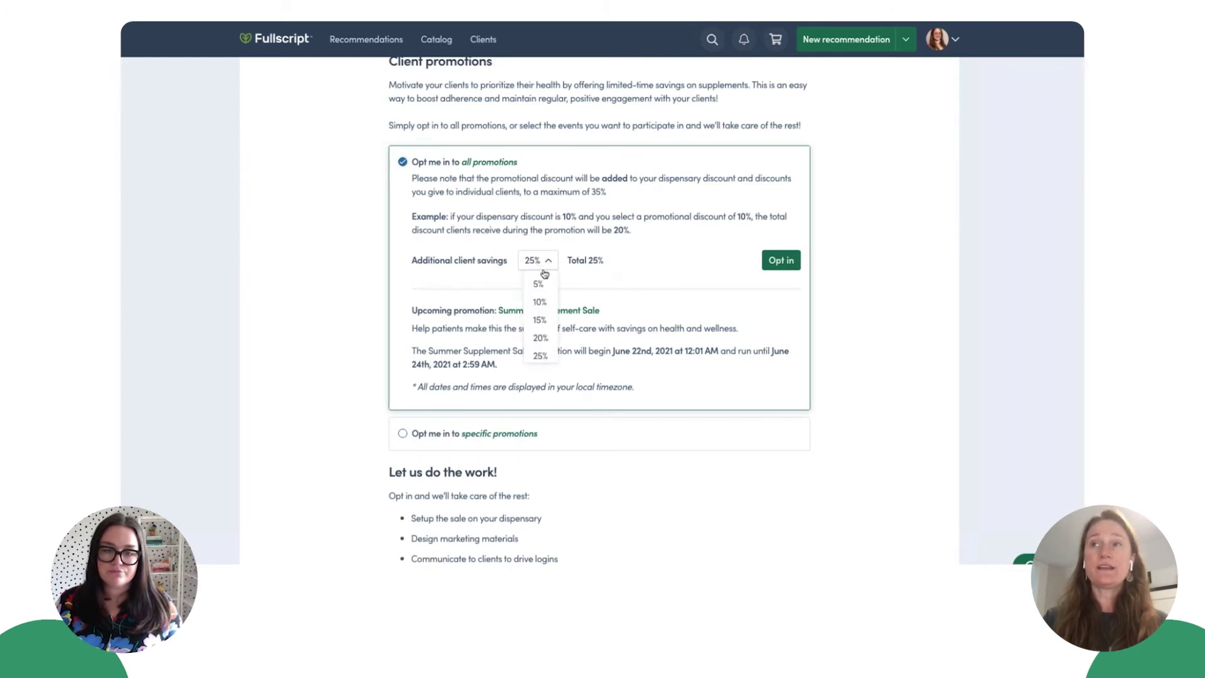
click(541, 302)
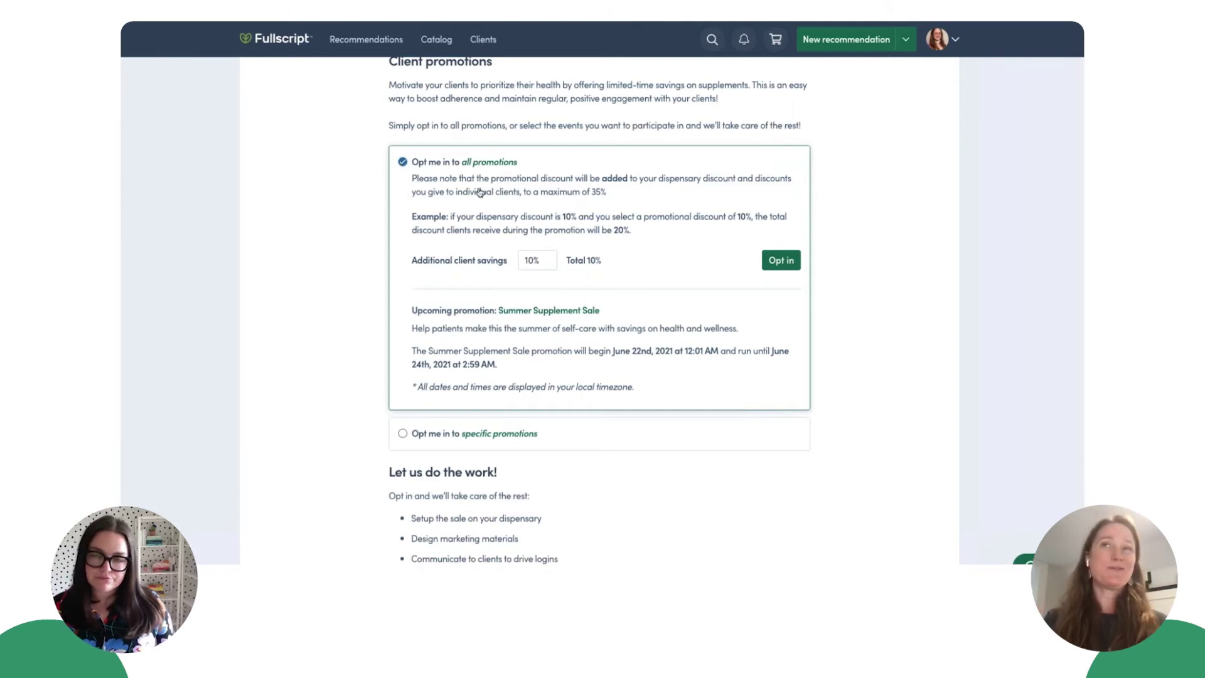
click(403, 163)
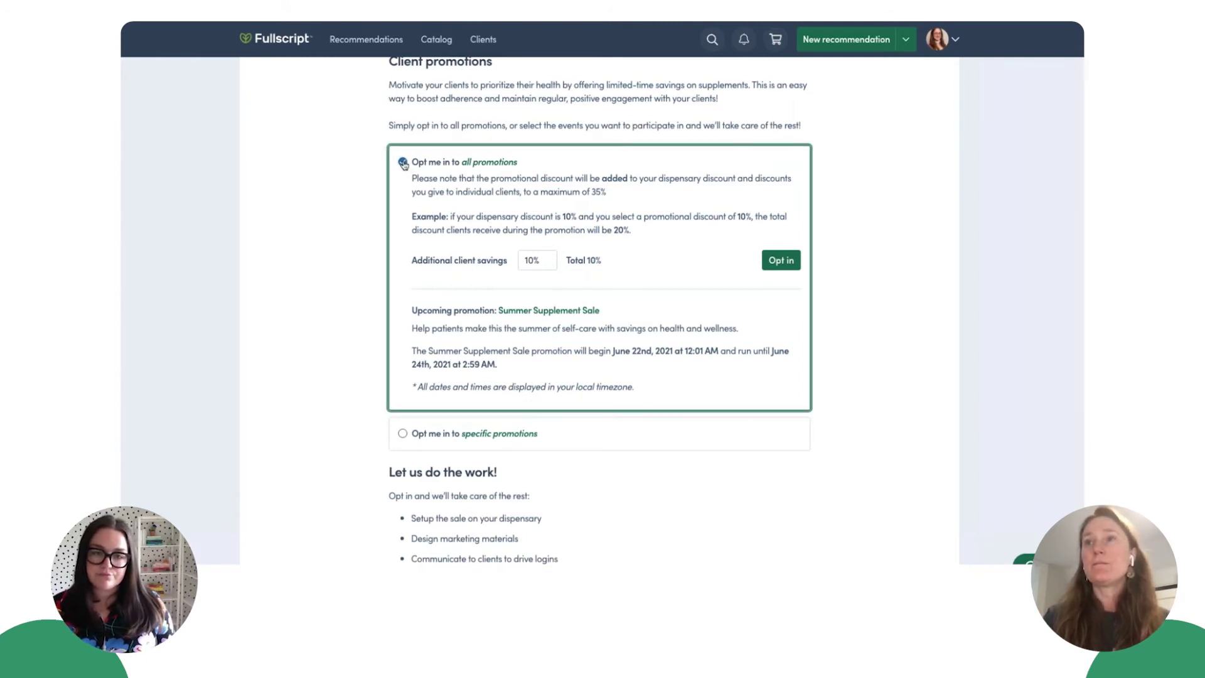
Opt in to the Summer Supplement Sale as a specific promotion with 15% additional client savings and confirm the opt-in
scroll(439, 313, down, 2)
click(492, 344)
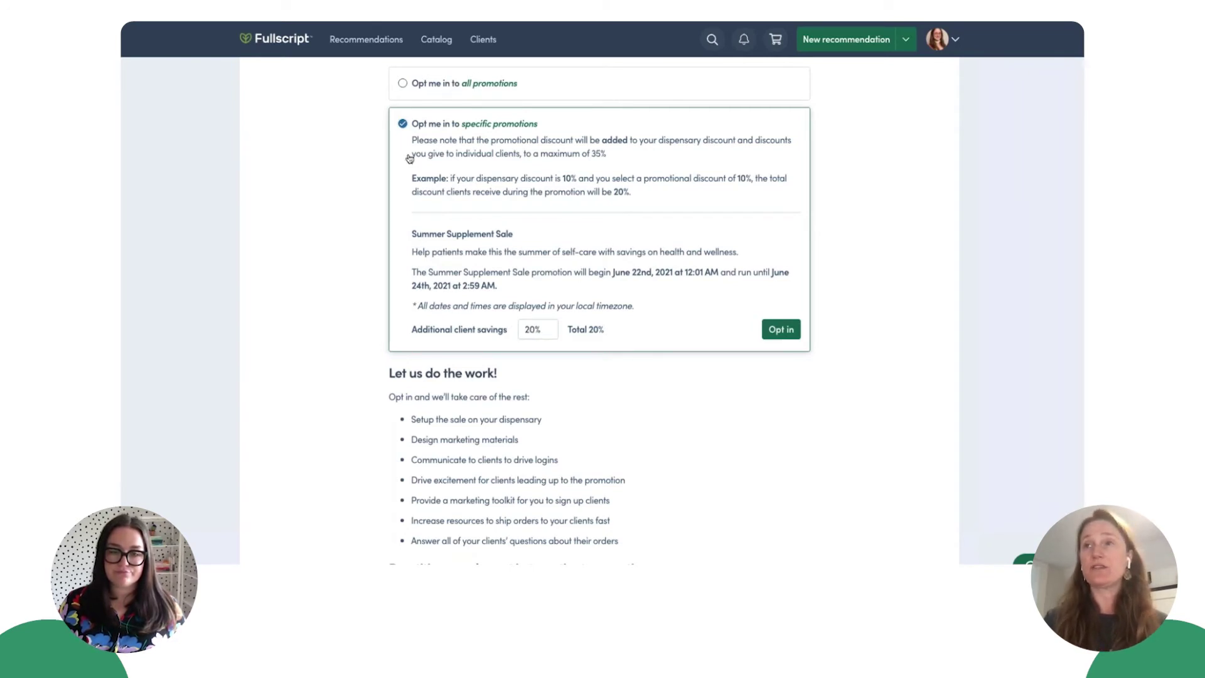
click(537, 332)
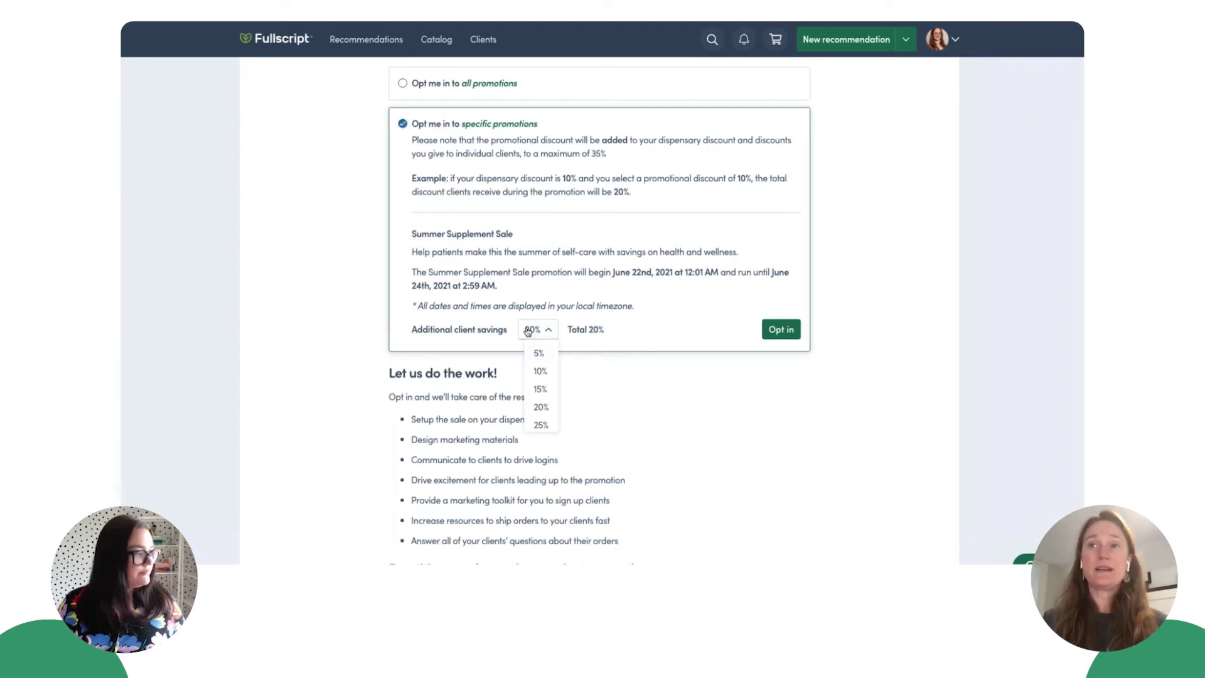
click(540, 390)
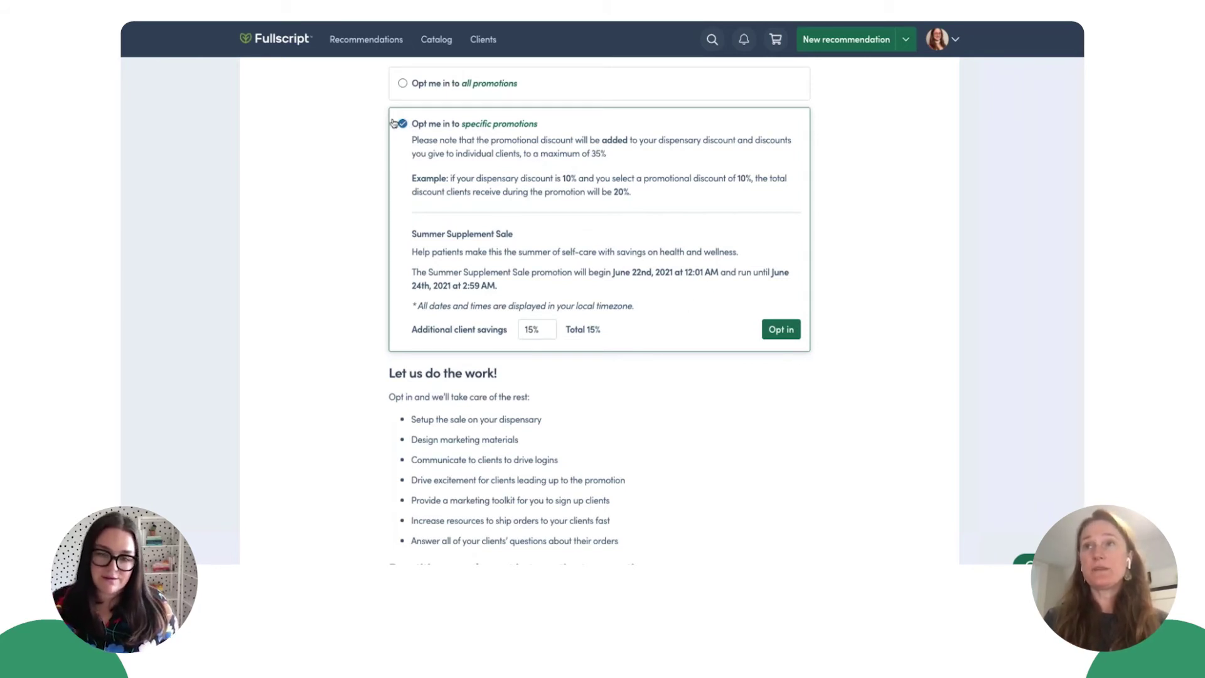
click(789, 332)
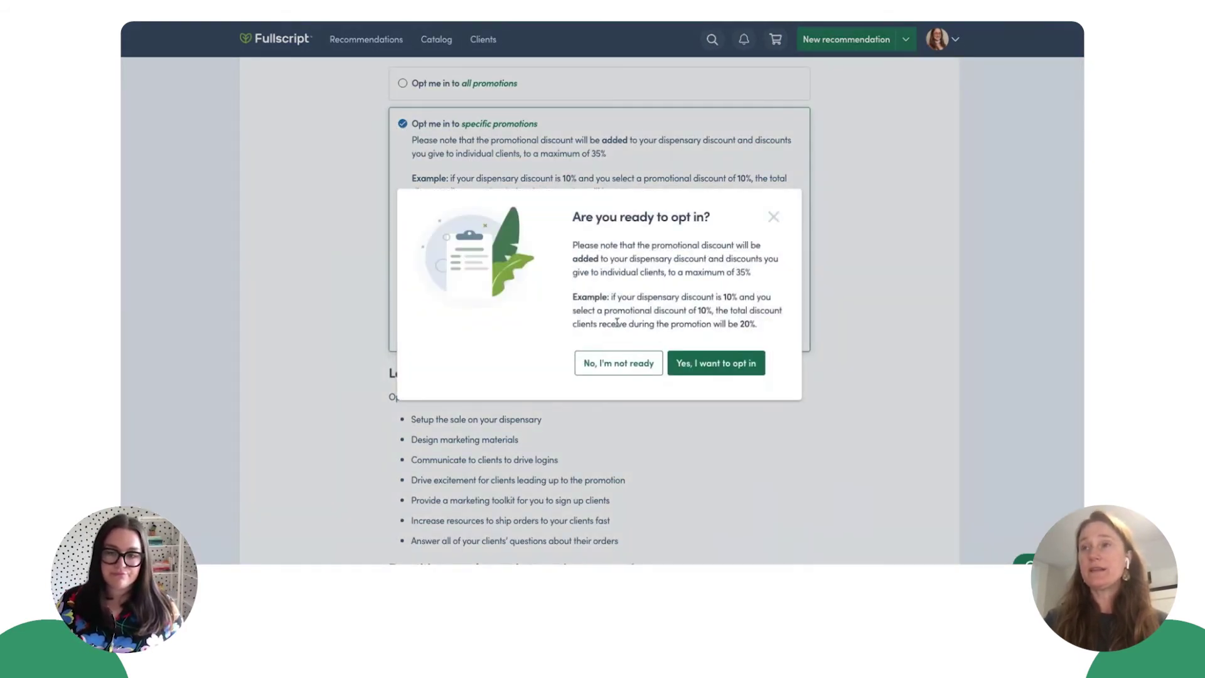
click(726, 370)
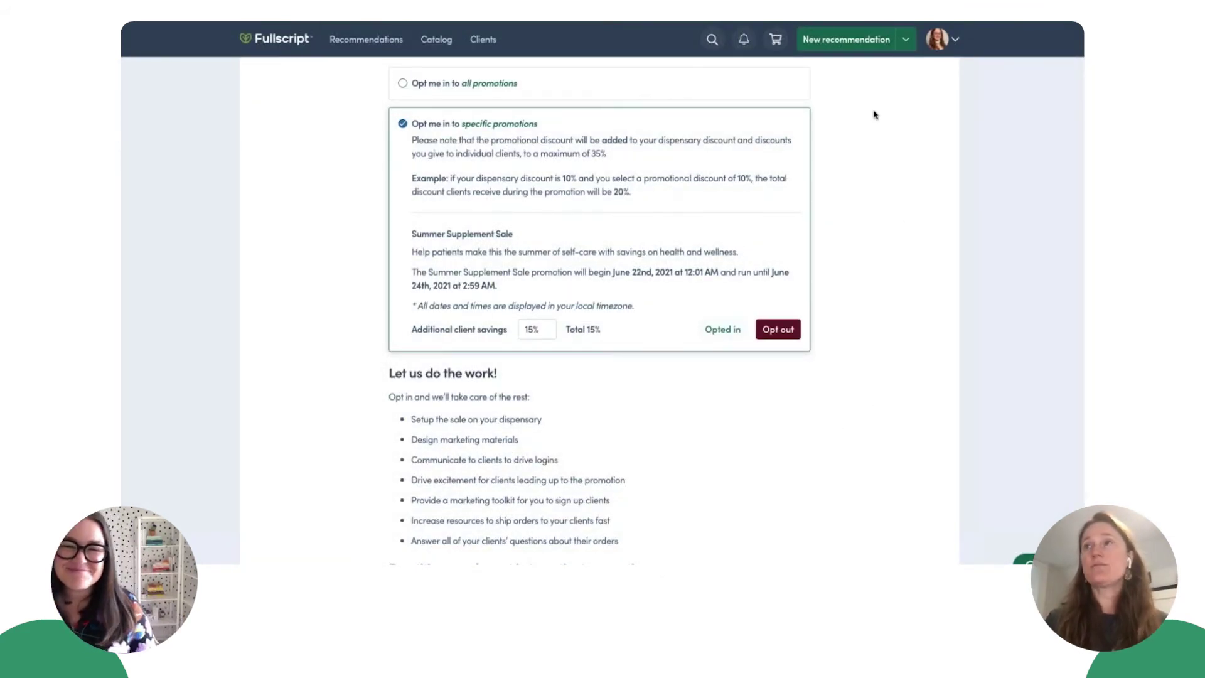
Go back to the dashboard and open the client import page from the client management list
scroll(875, 115, up, 3)
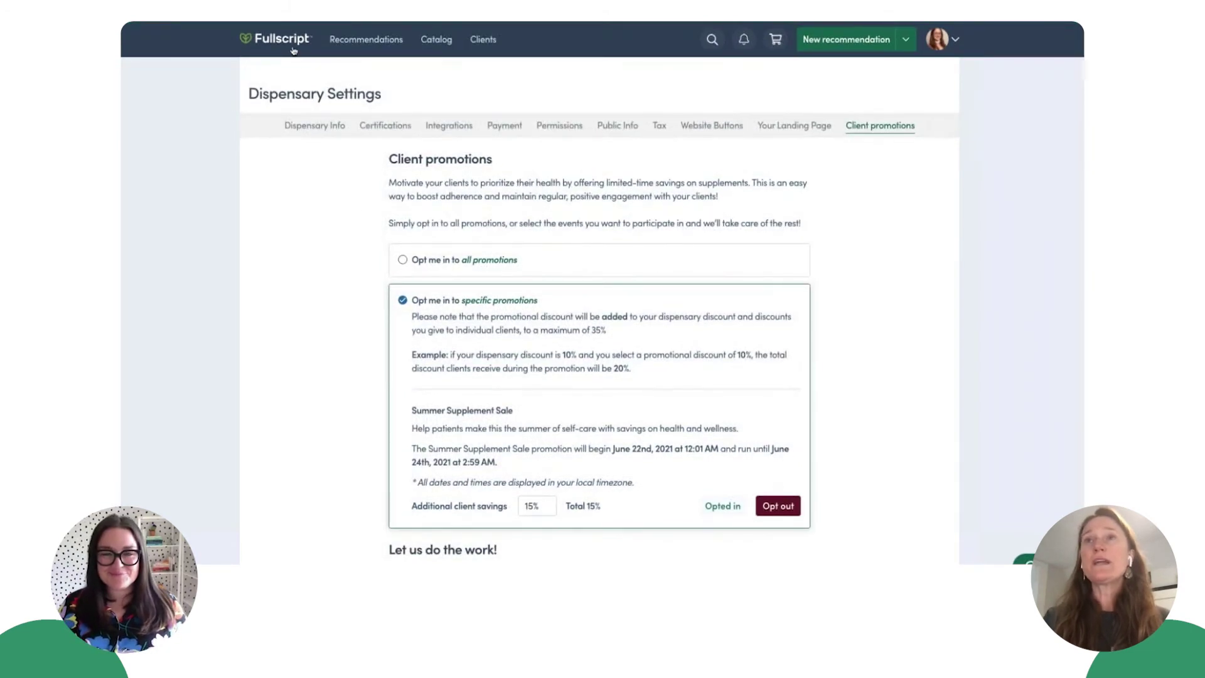
click(293, 49)
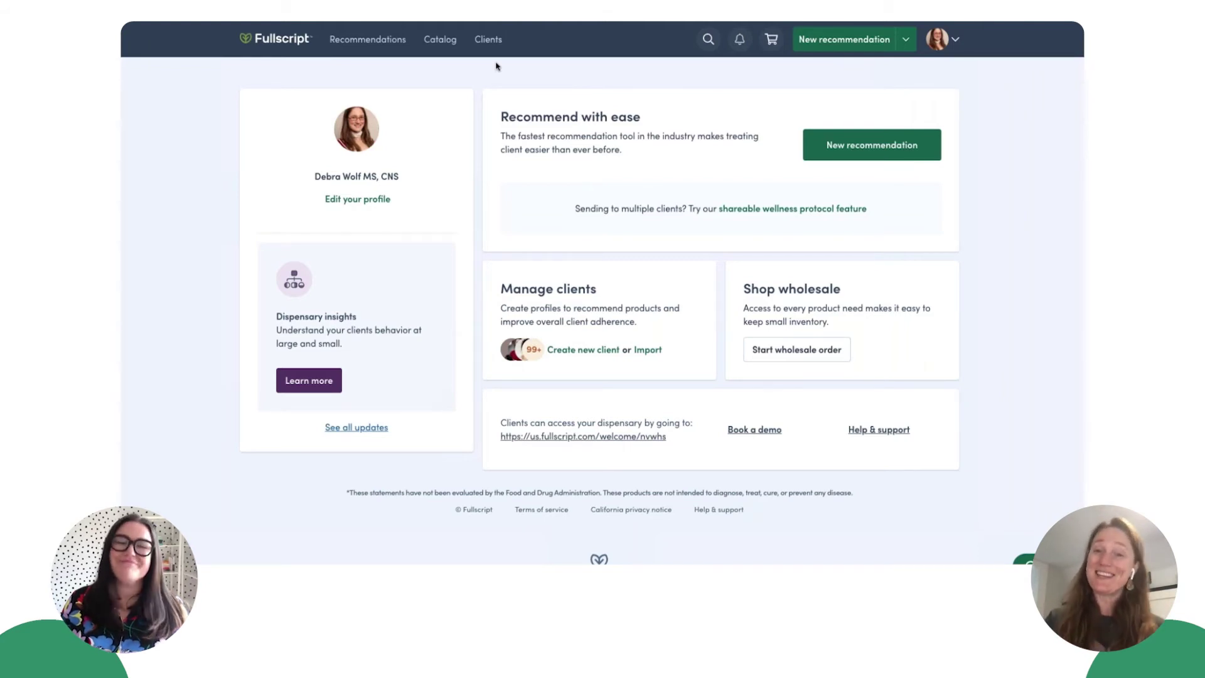
click(489, 40)
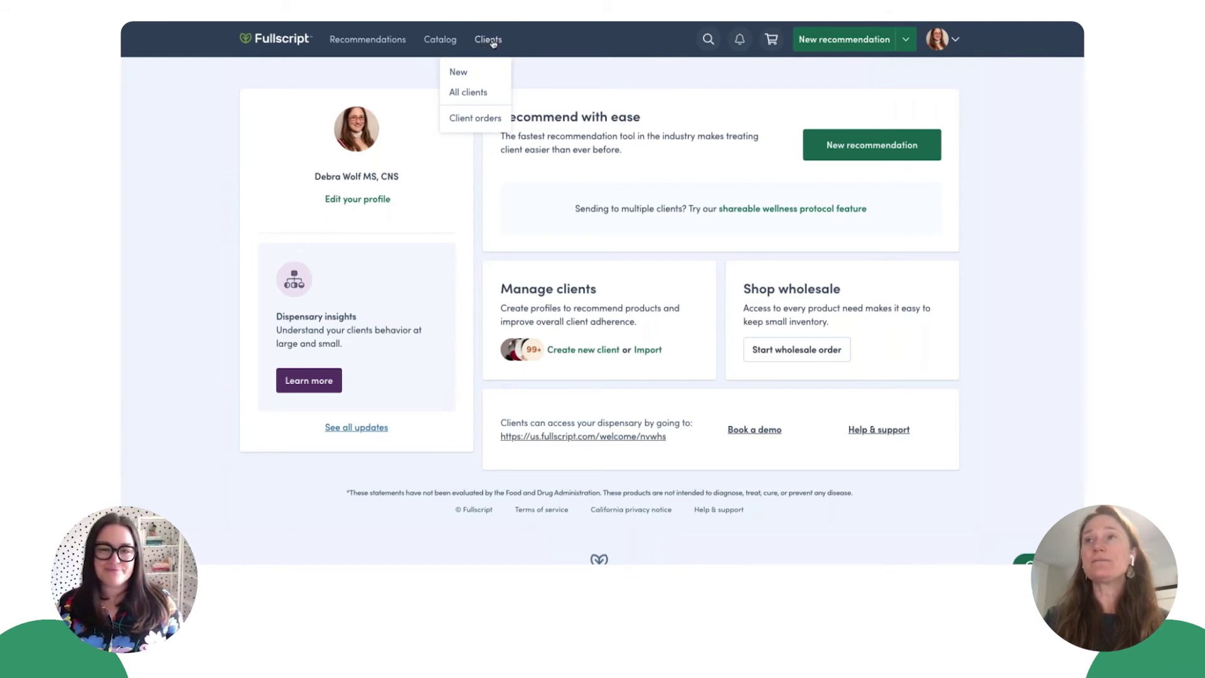
click(486, 44)
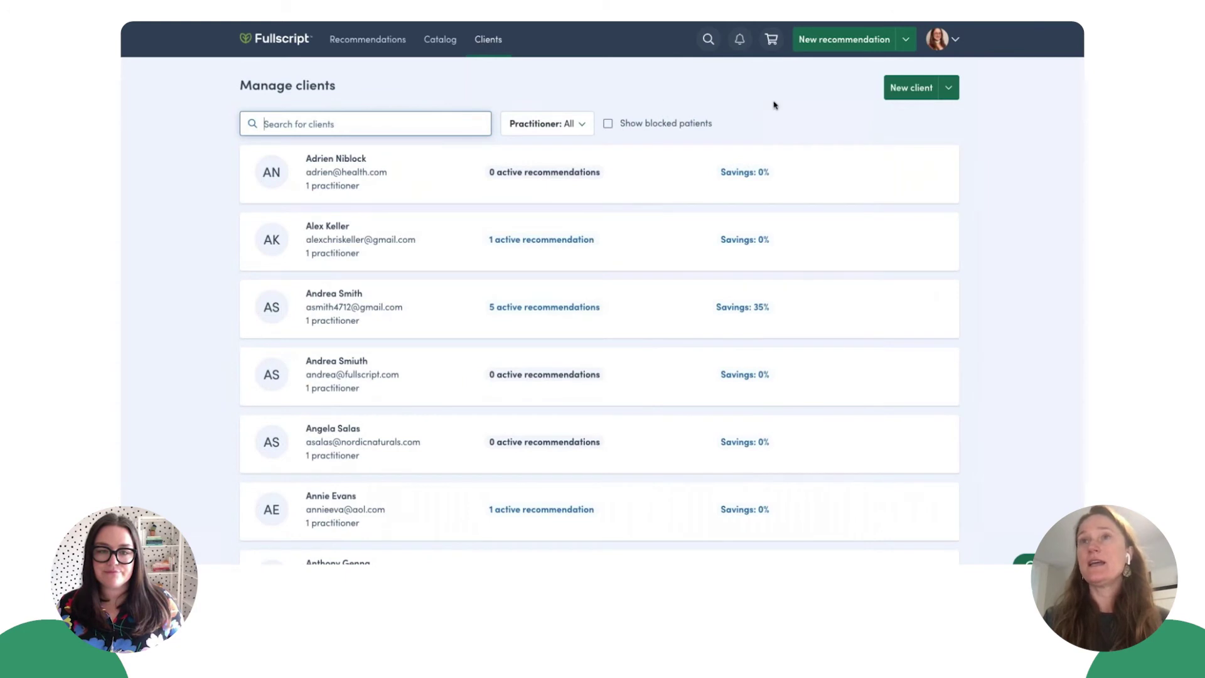
click(951, 92)
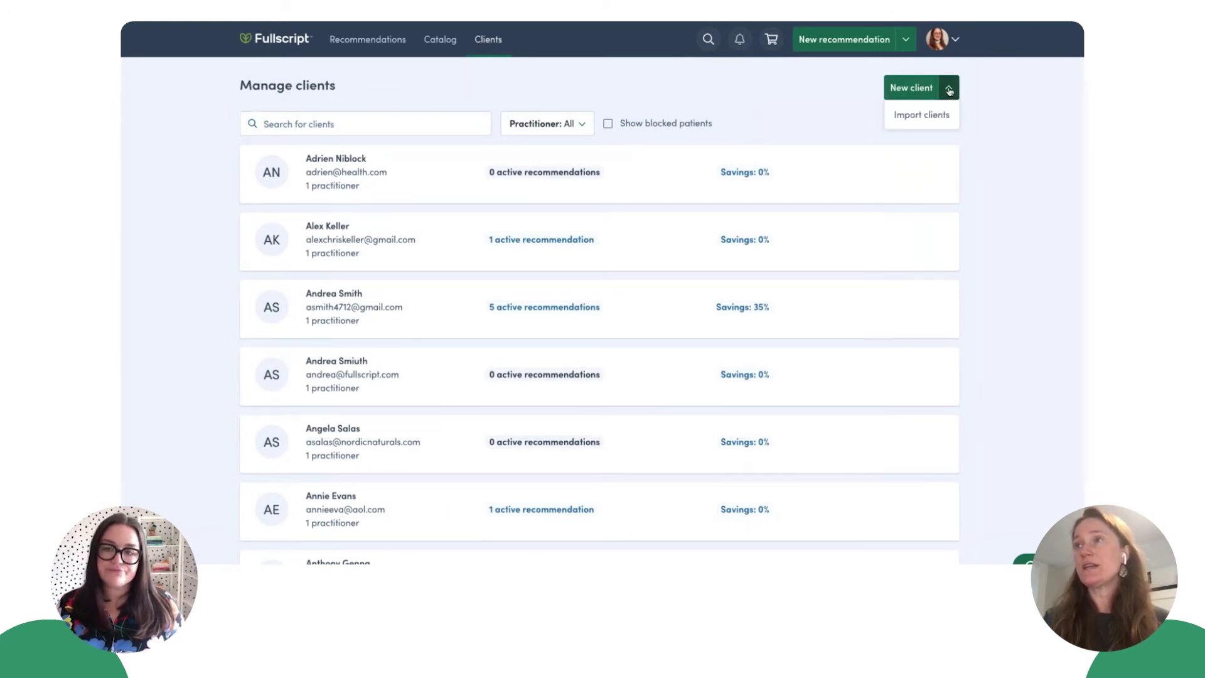
click(933, 118)
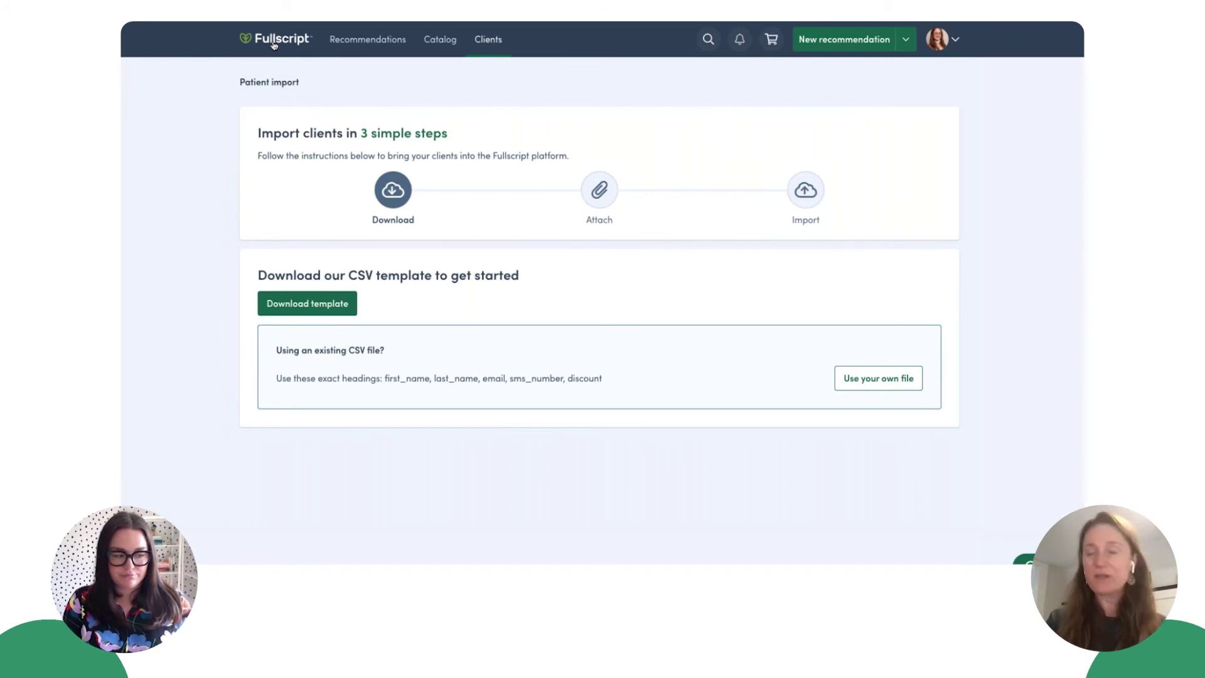
Start a new protocol and look at the message templates offered for its personal message
mouse_move(367, 50)
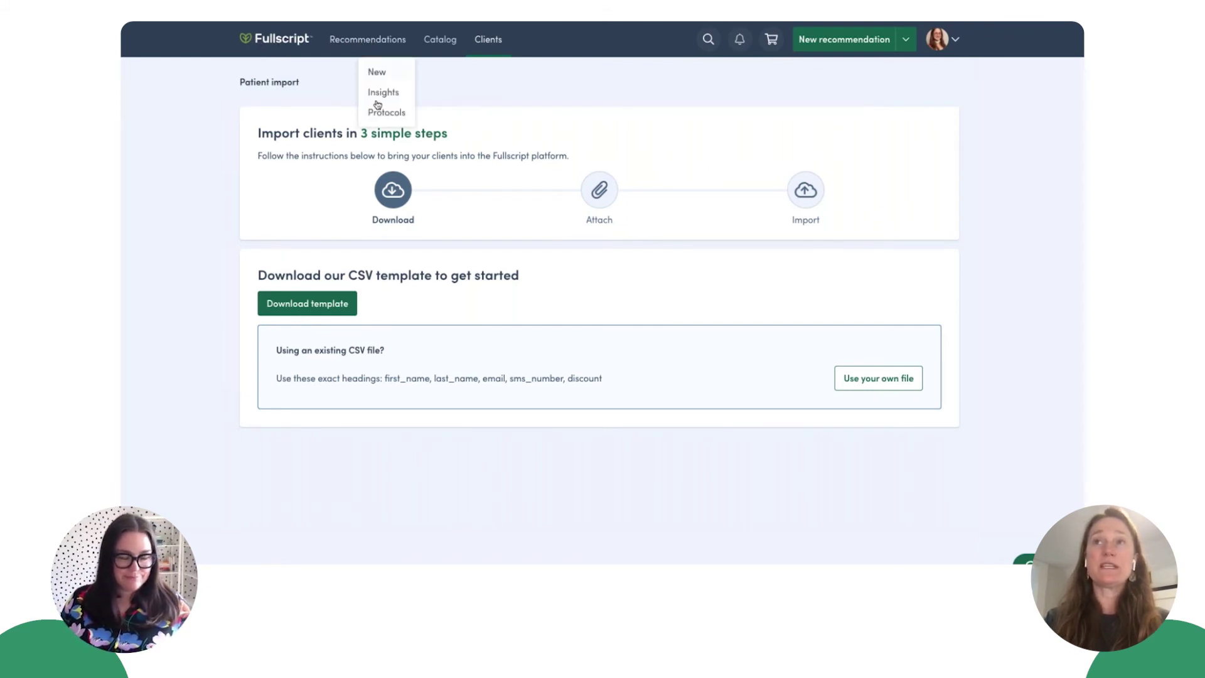
click(373, 114)
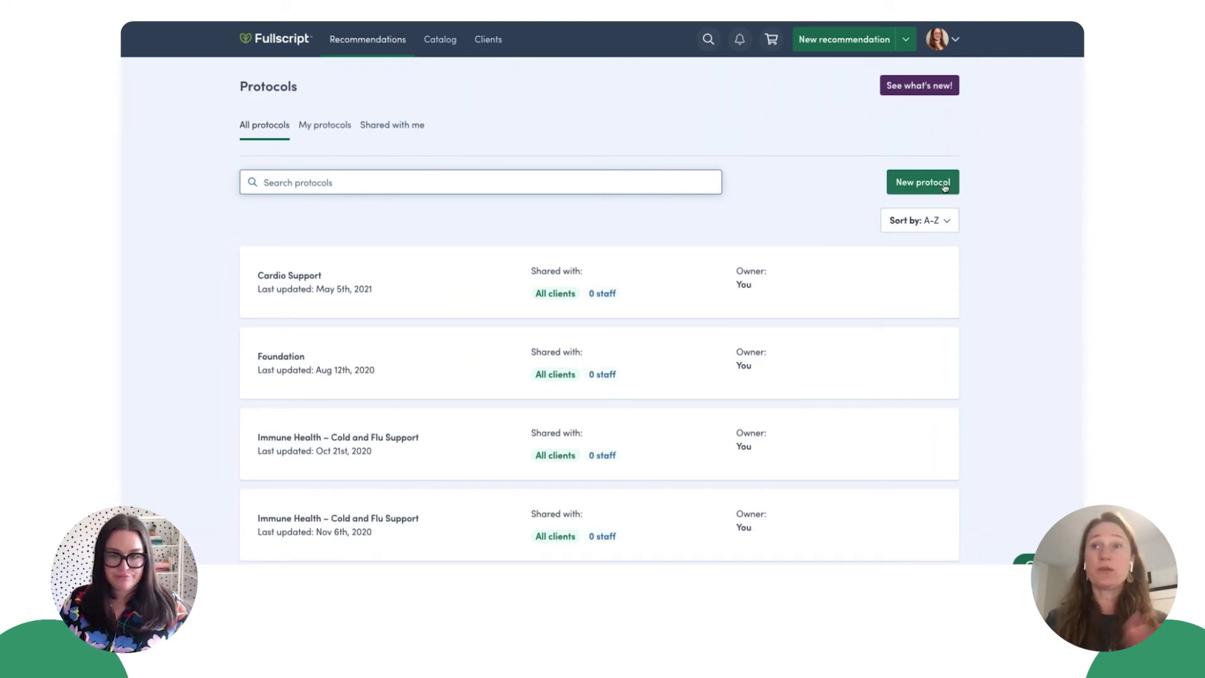
click(915, 183)
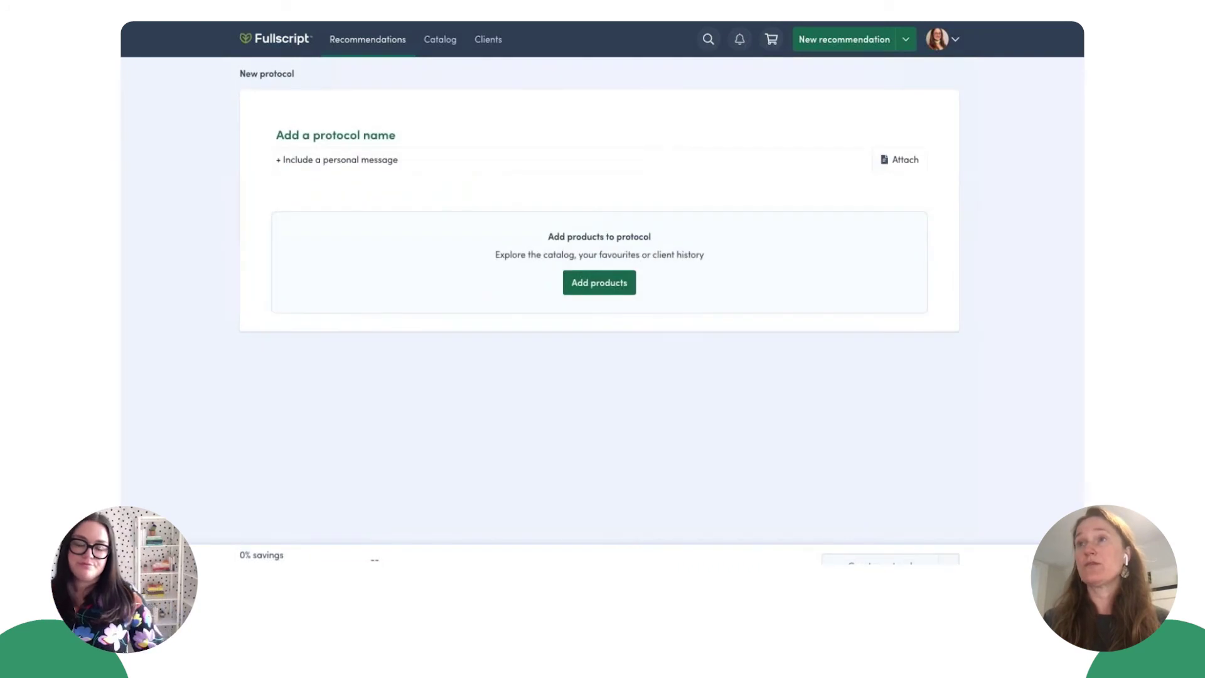
click(330, 159)
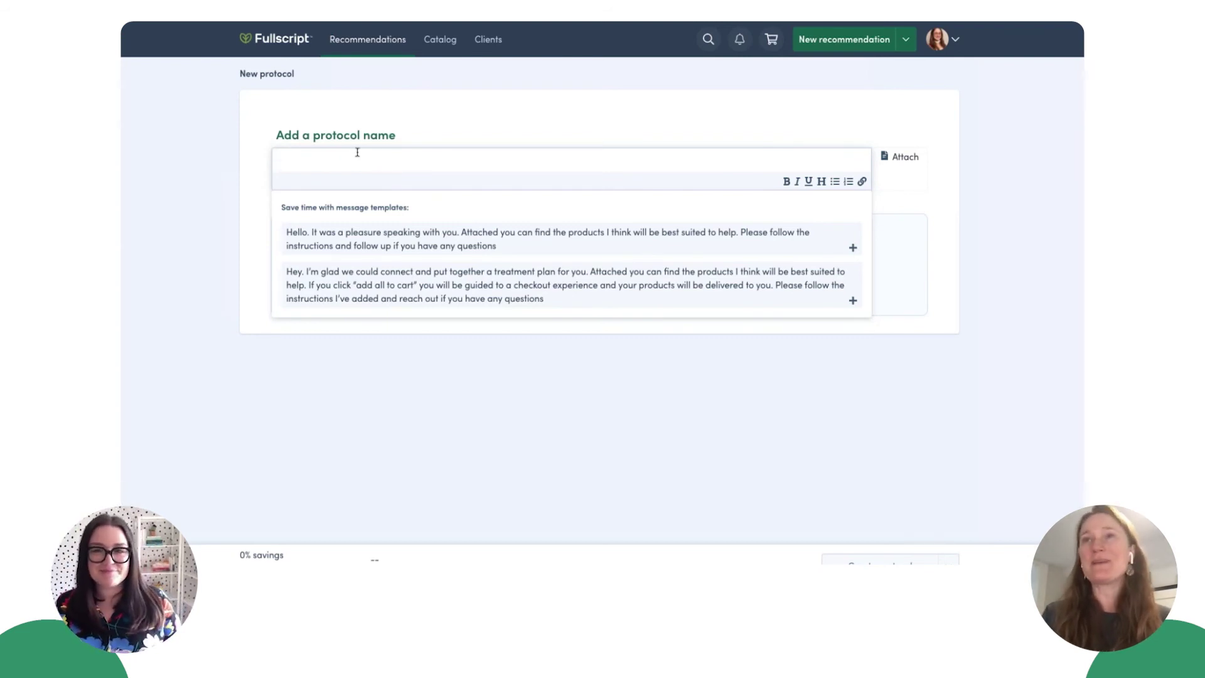
click(432, 133)
Add one unit each of O.N.E. Multivitamin and Nordic Omega-3 Fishies to the protocol, checking the favorite products before leaving the catalog
click(601, 266)
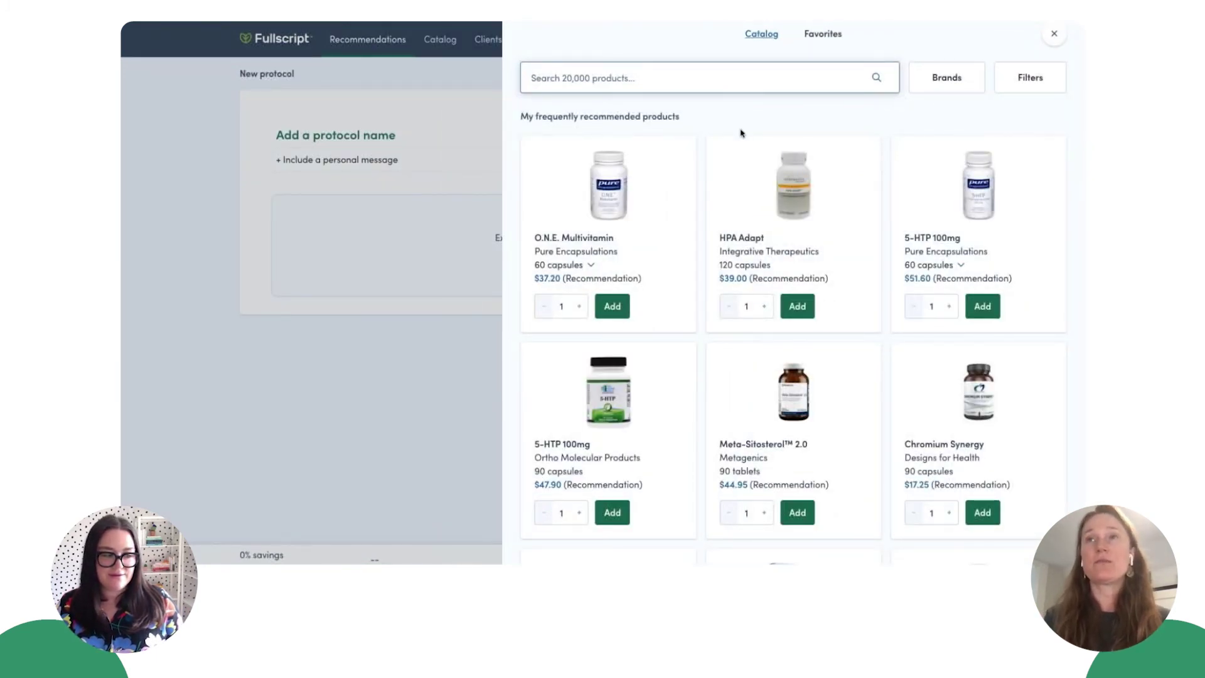
click(612, 306)
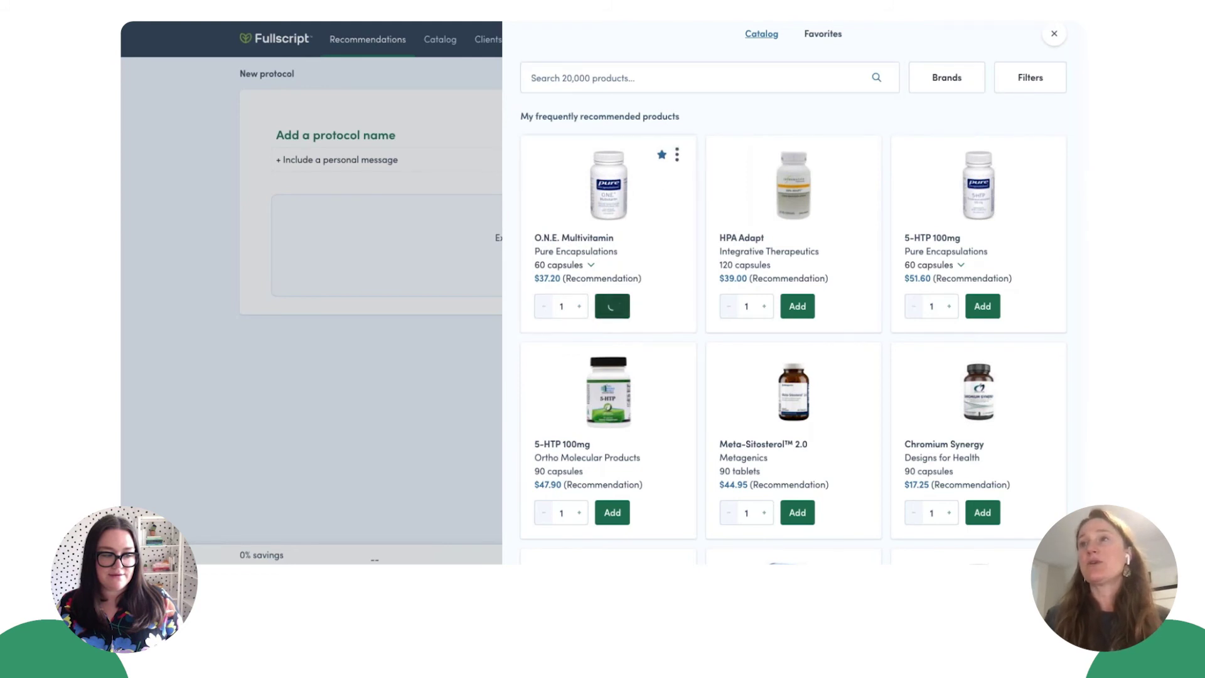
scroll(688, 211, down, 3)
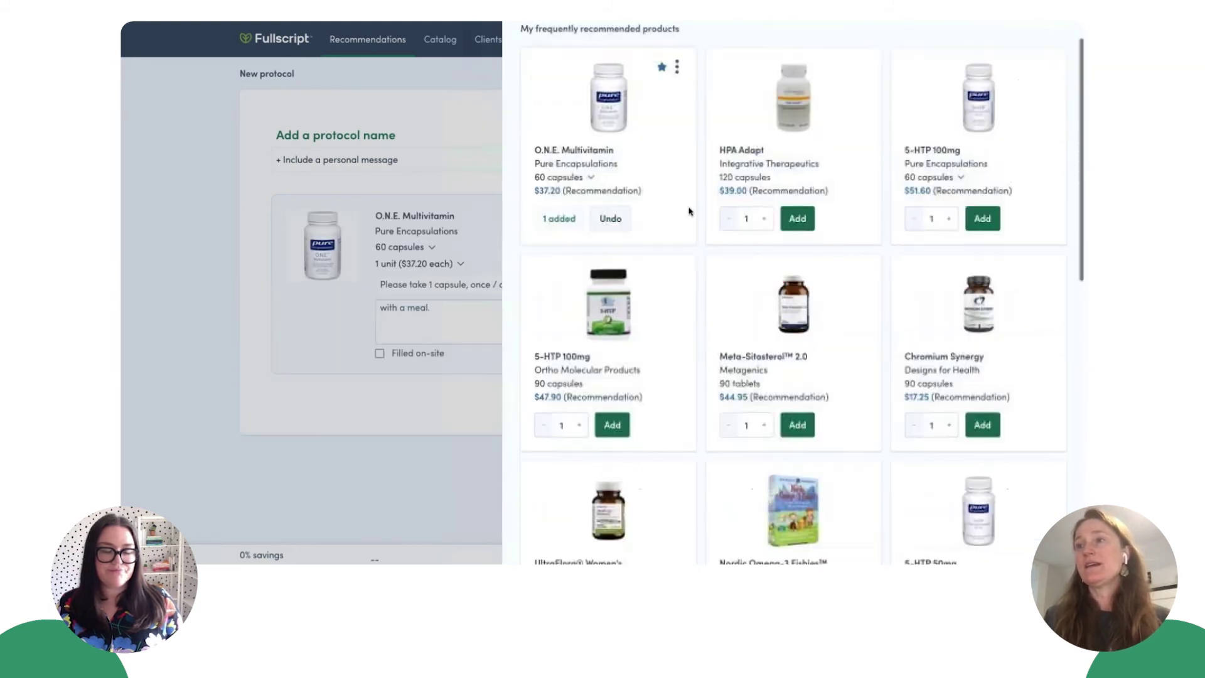
click(797, 546)
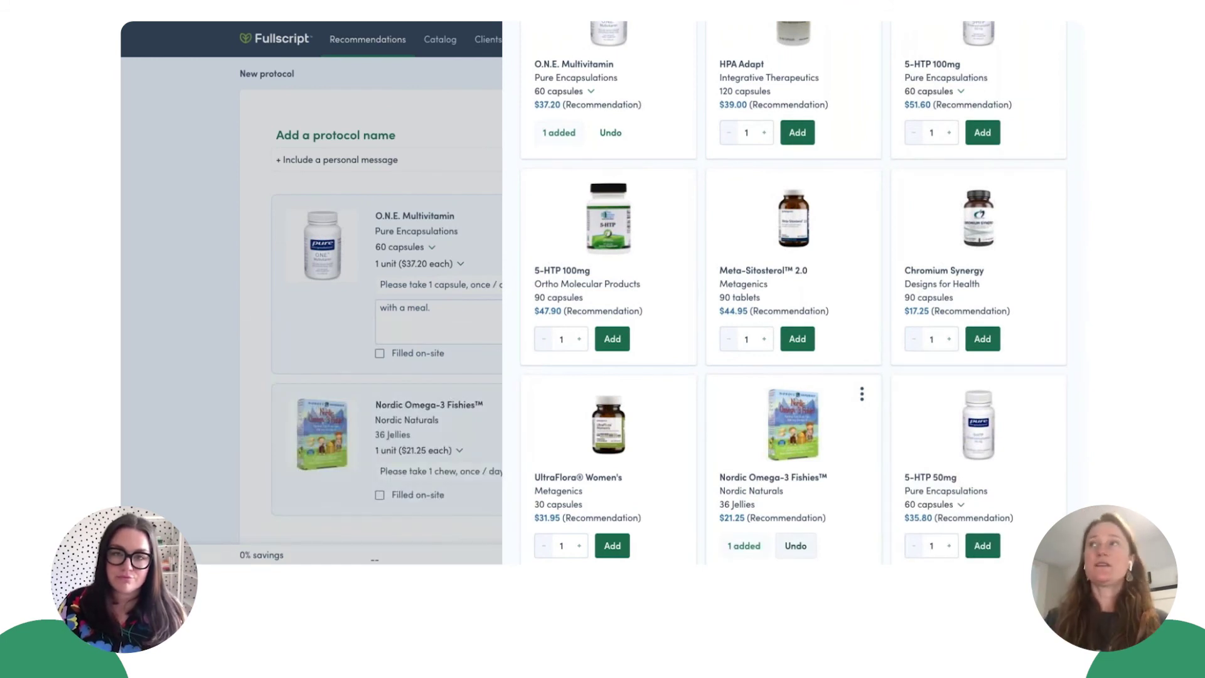
scroll(797, 439, up, 3)
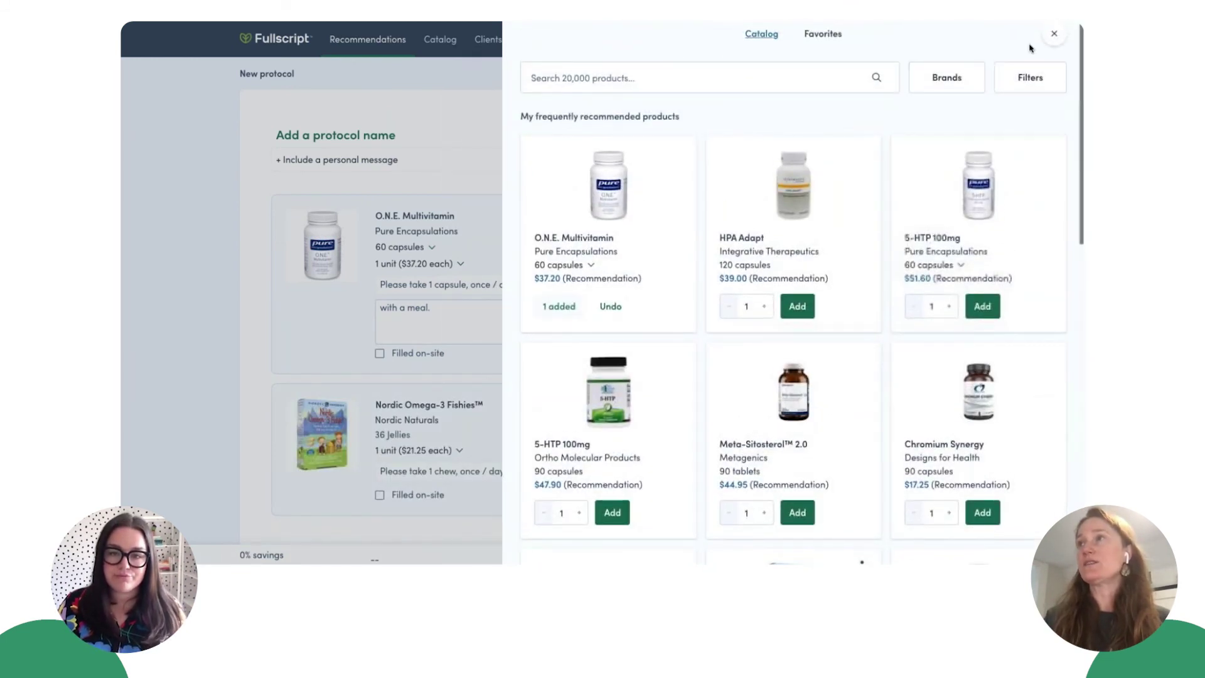
click(826, 36)
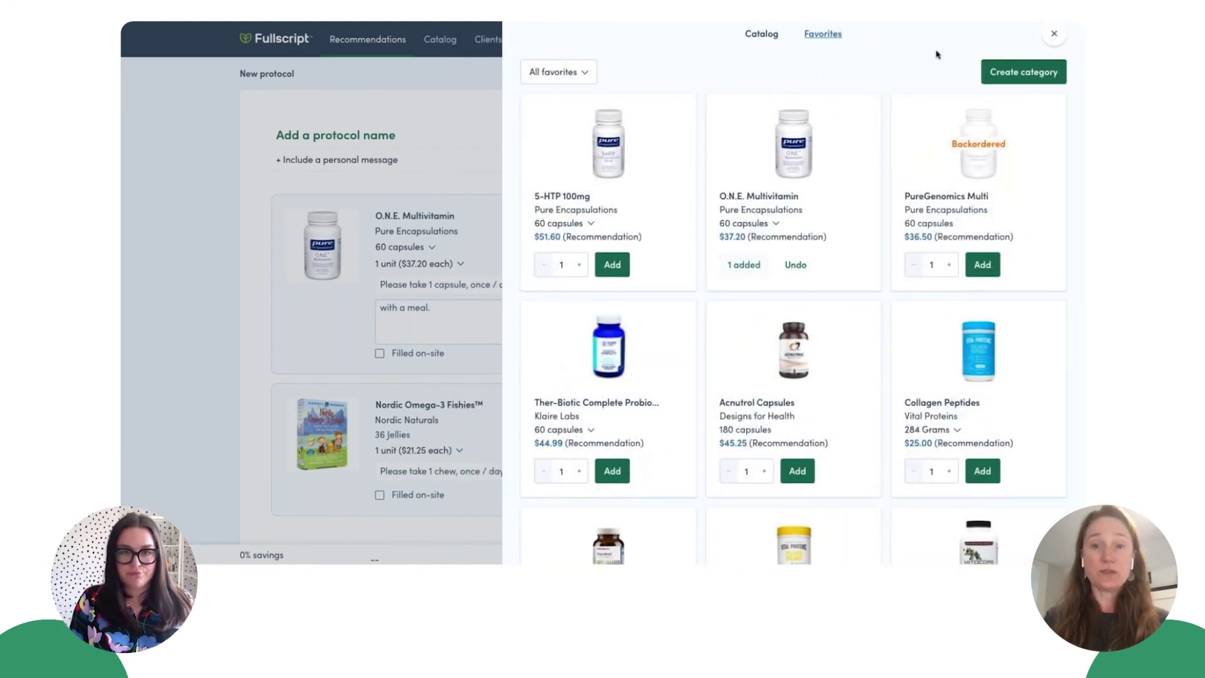
click(1054, 33)
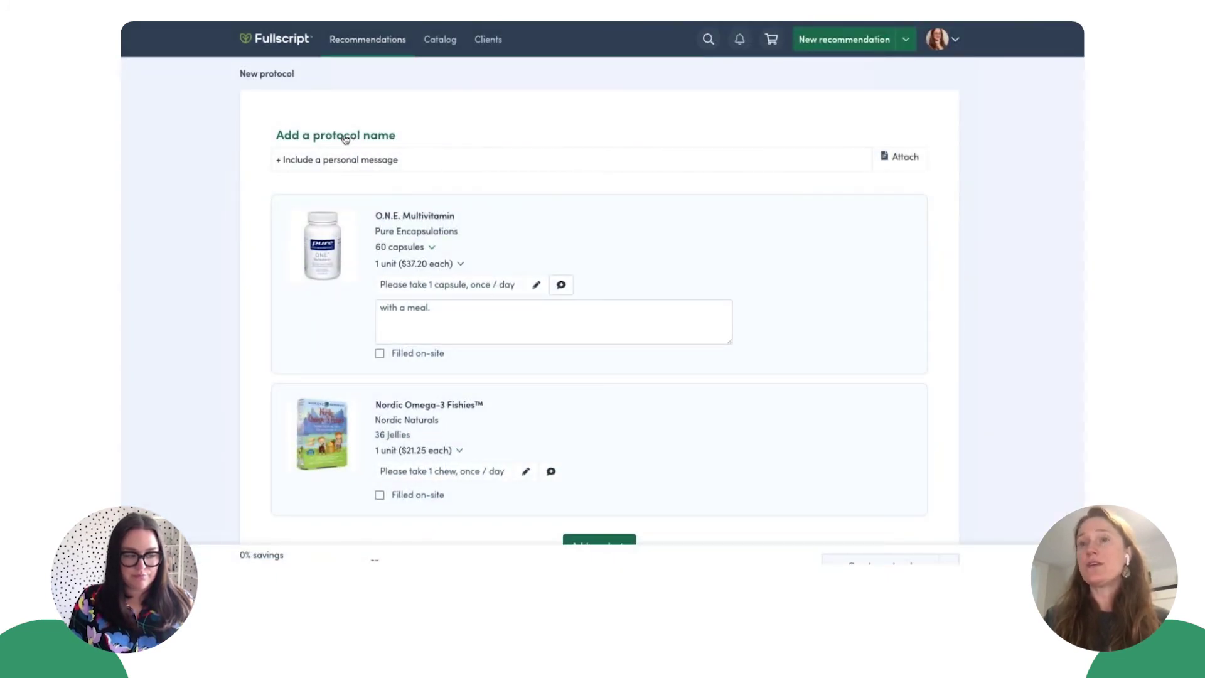
Name the new protocol "Wellness Protocol"
scroll(228, 236, down, 2)
scroll(381, 112, up, 2)
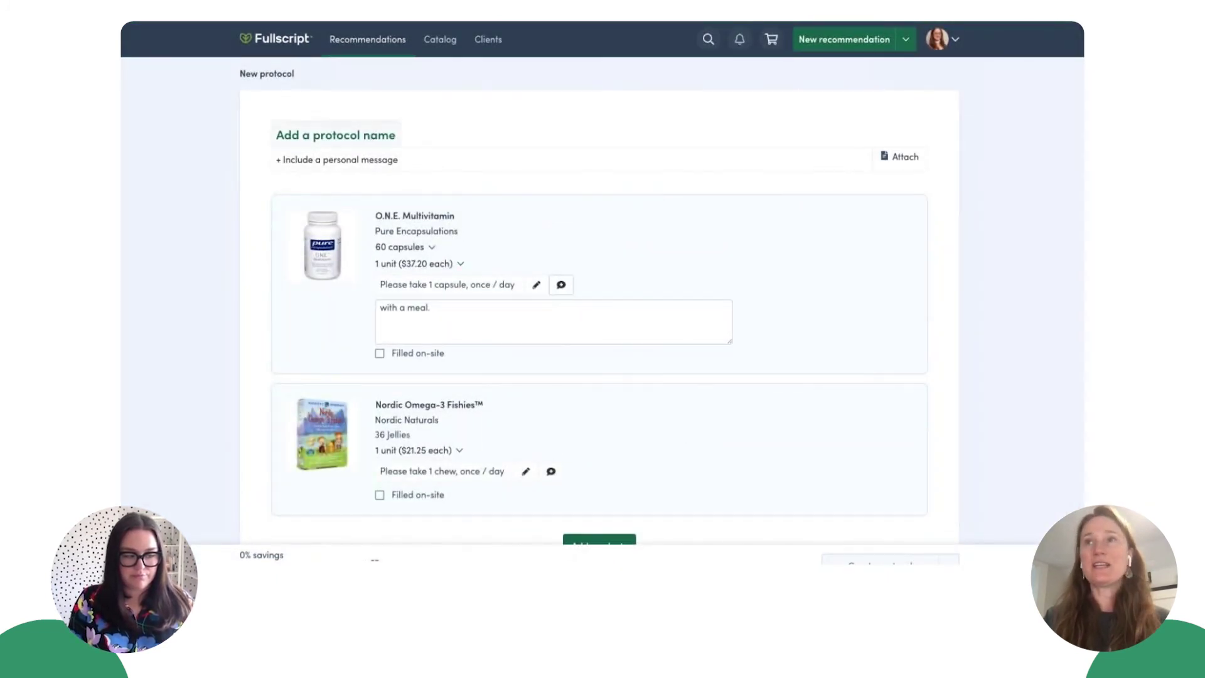
click(363, 131)
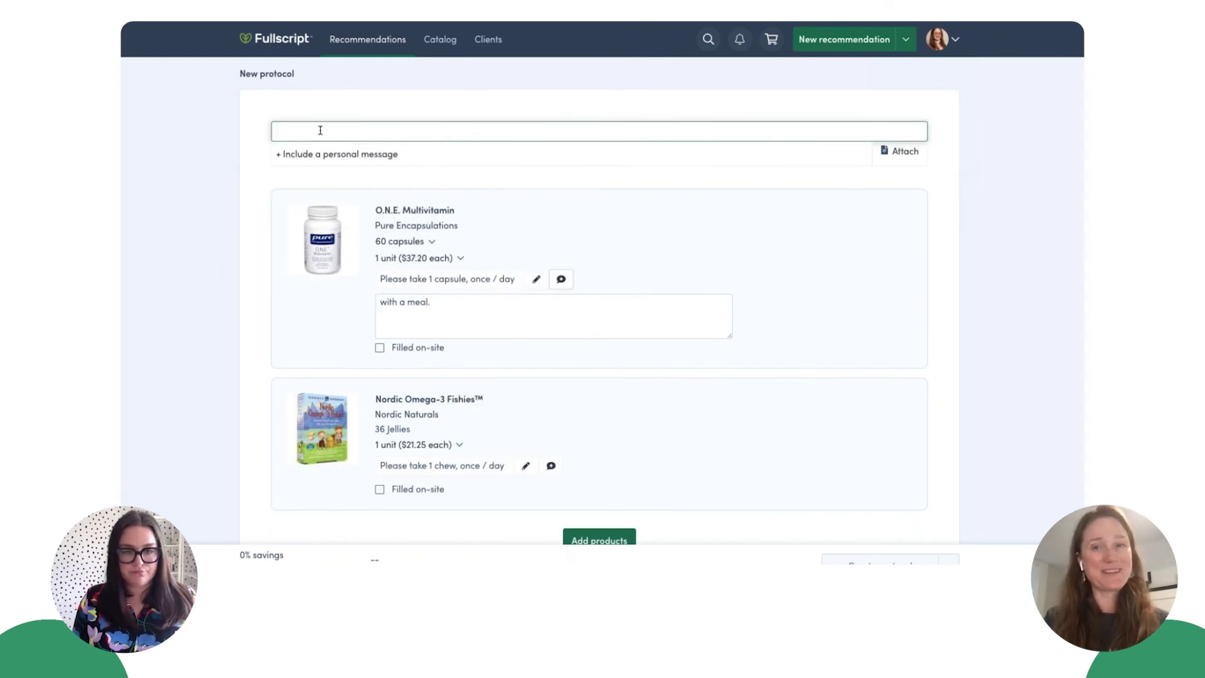
text(Welln)
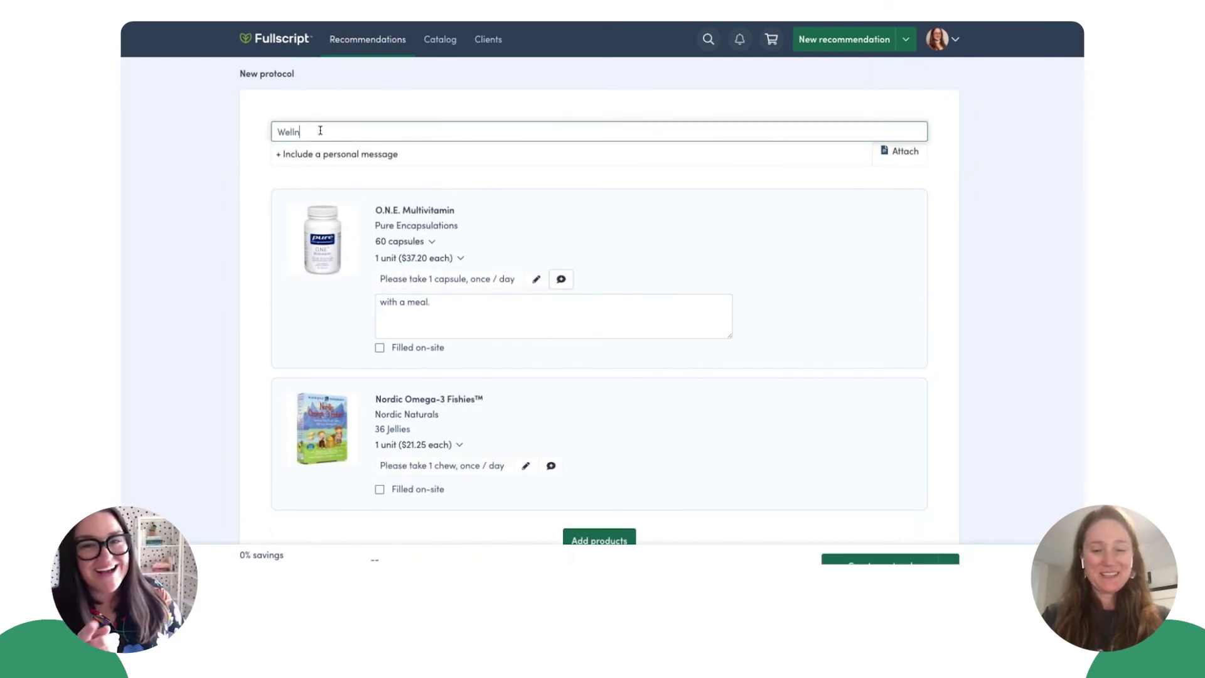
text(ess Proto)
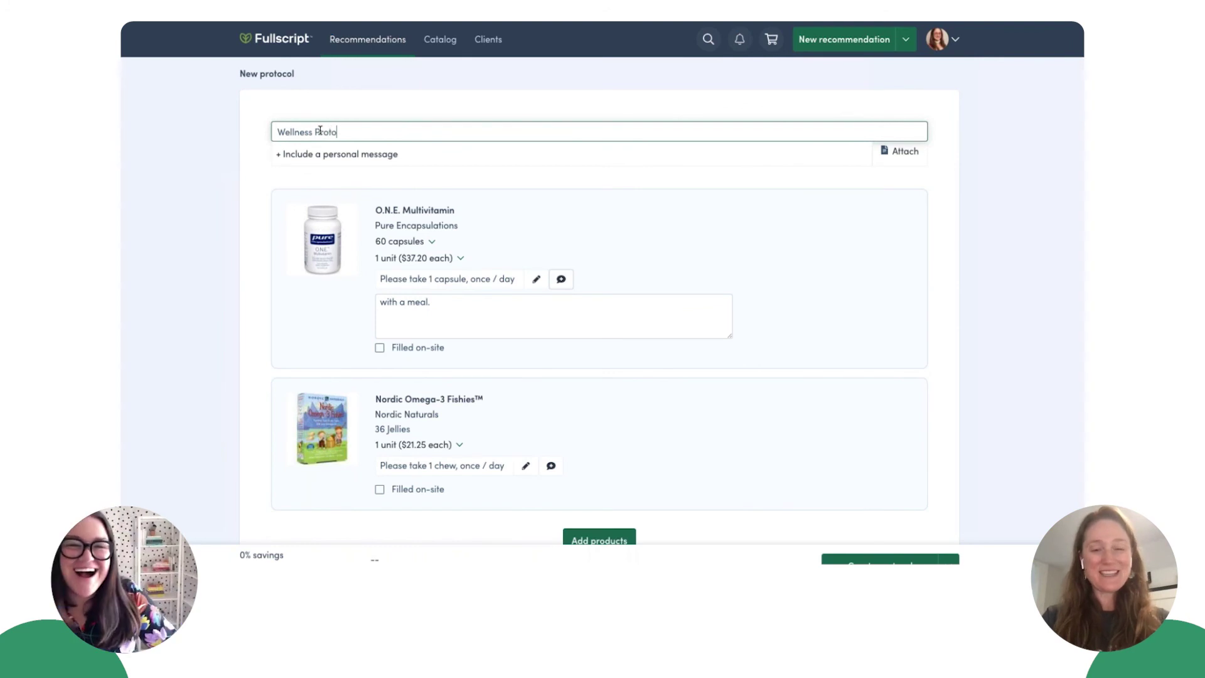
text(col)
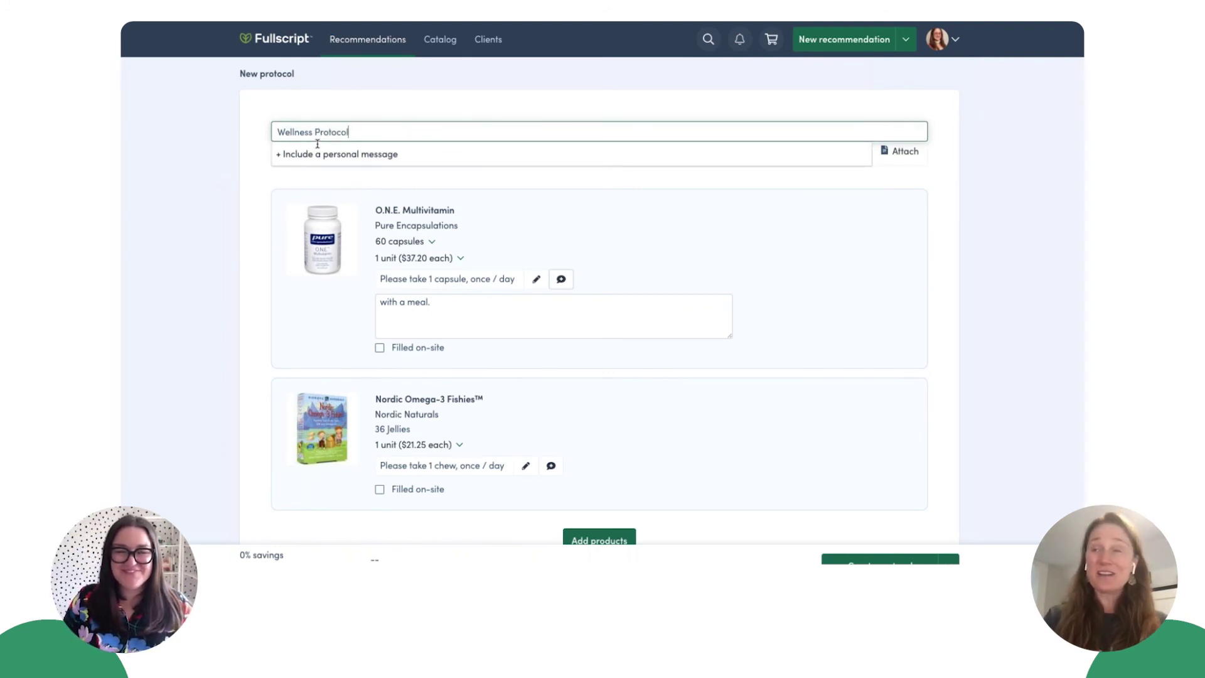
Confirm the protocol name and create the protocol with its two products
click(219, 159)
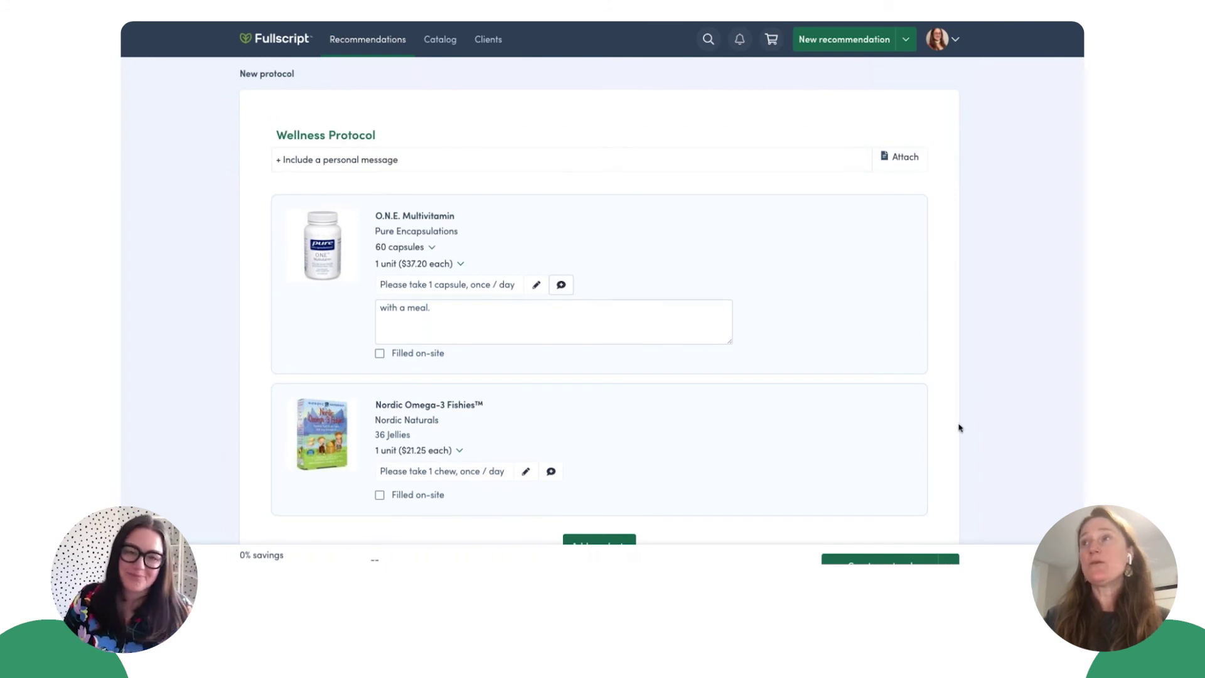
scroll(958, 427, down, 2)
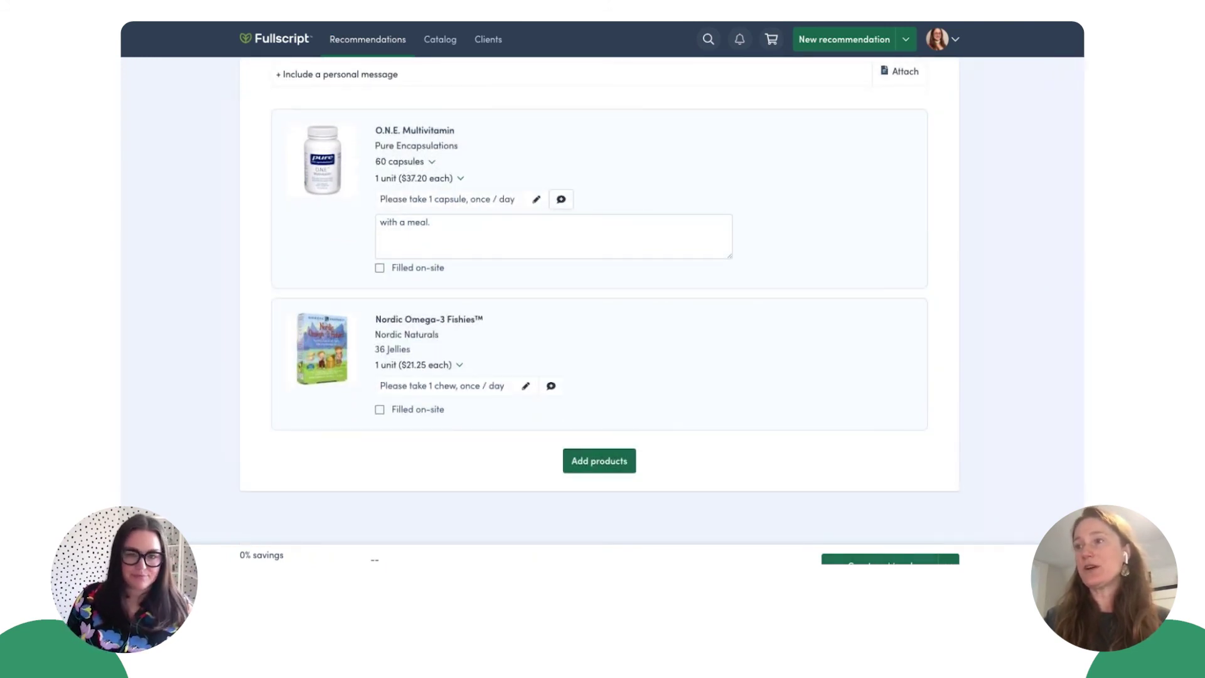
click(878, 559)
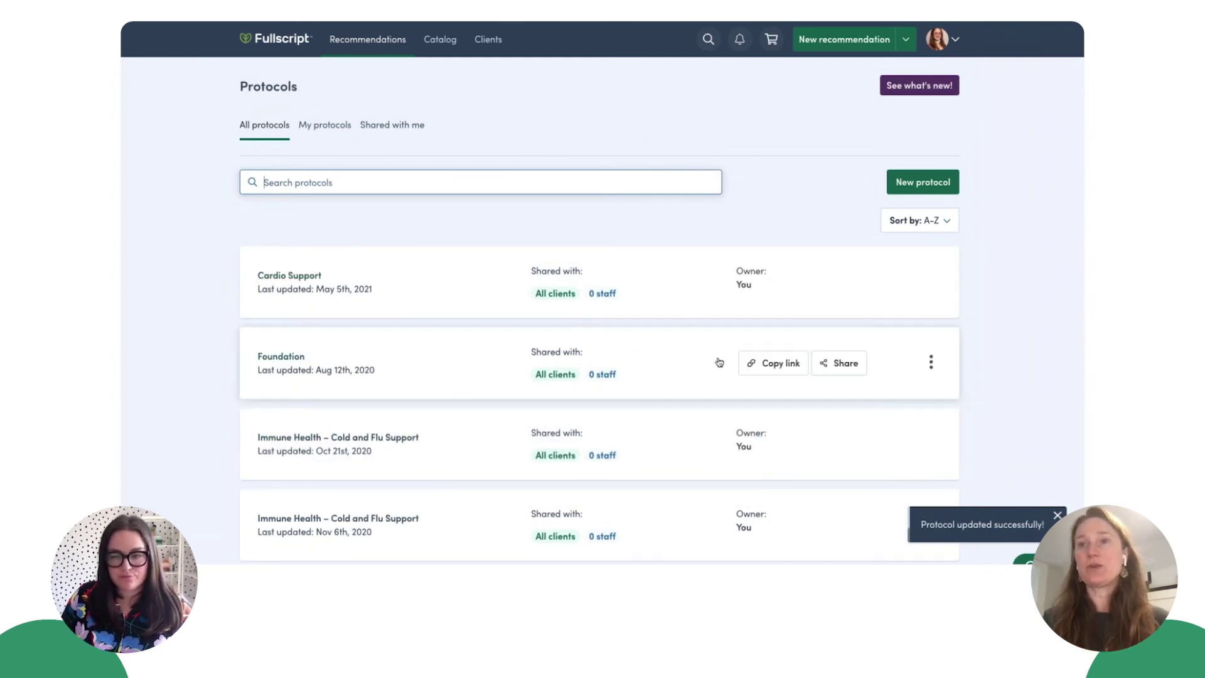
Make the Wellness Protocol public by sharing it with all clients, and return to the dashboard
scroll(1055, 333, down, 2)
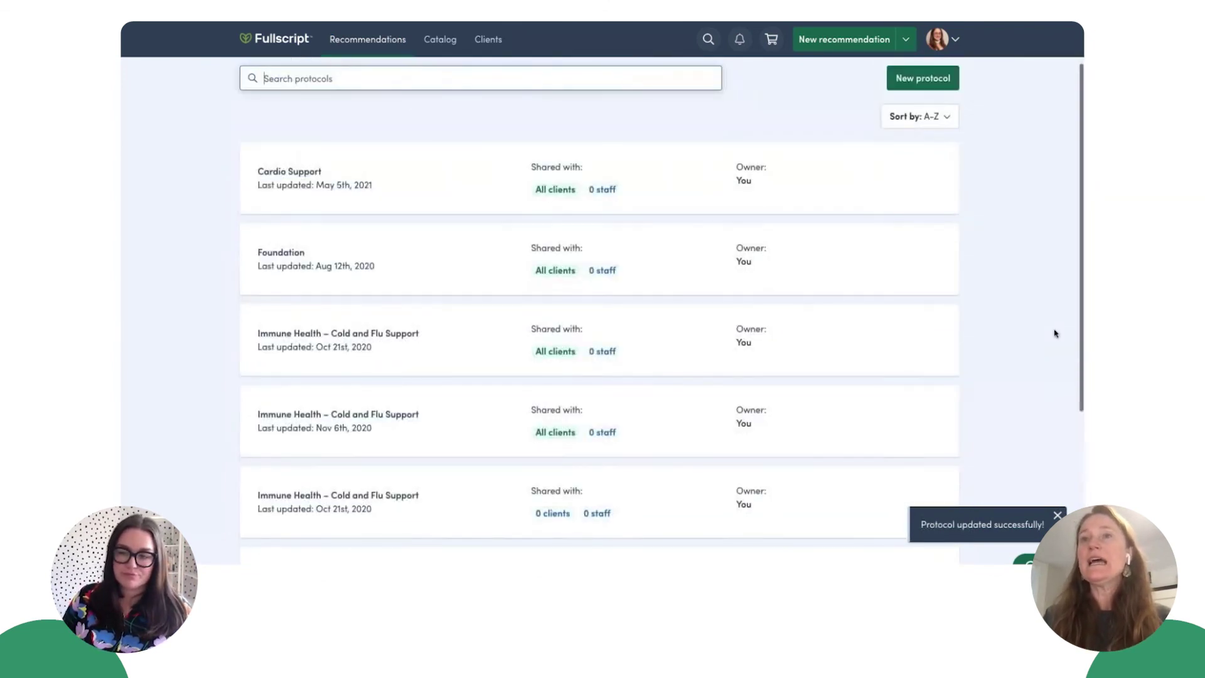
scroll(1055, 333, down, 5)
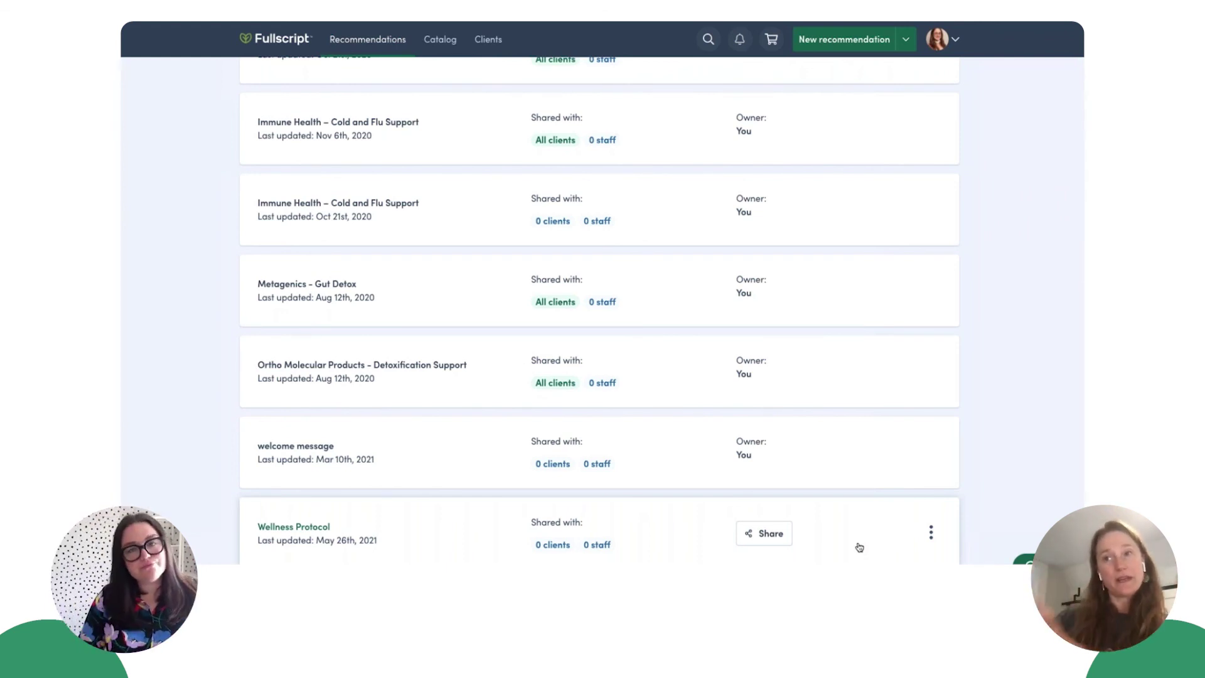
click(767, 534)
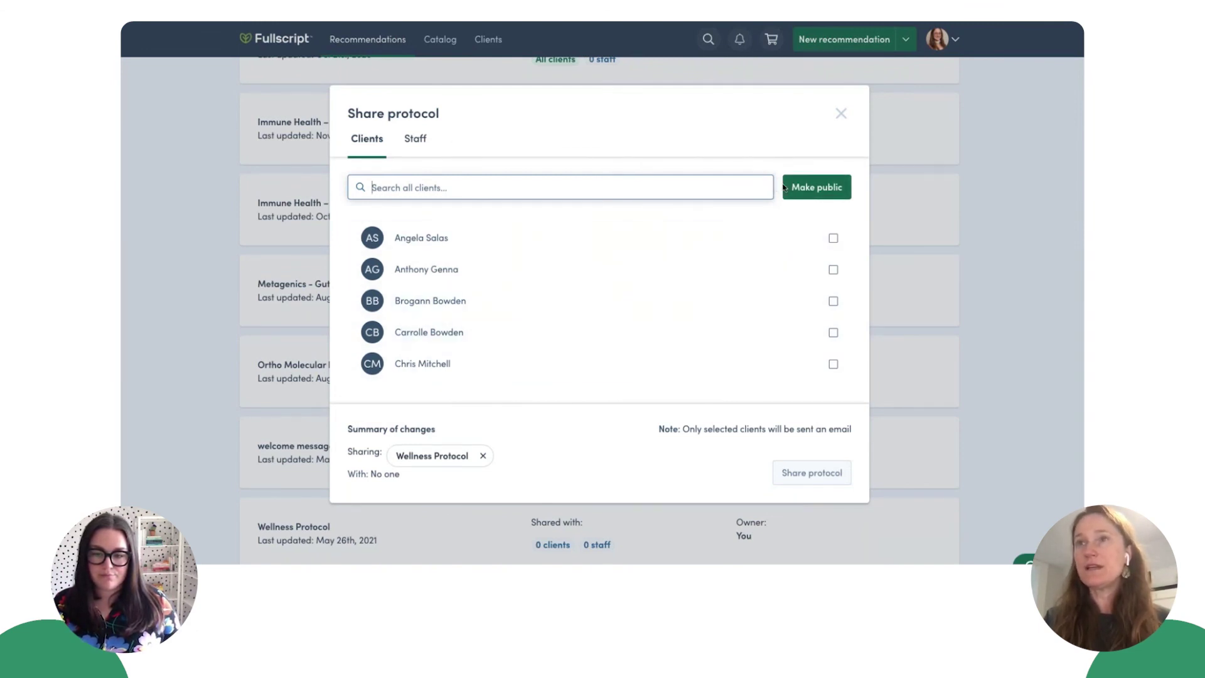
click(813, 189)
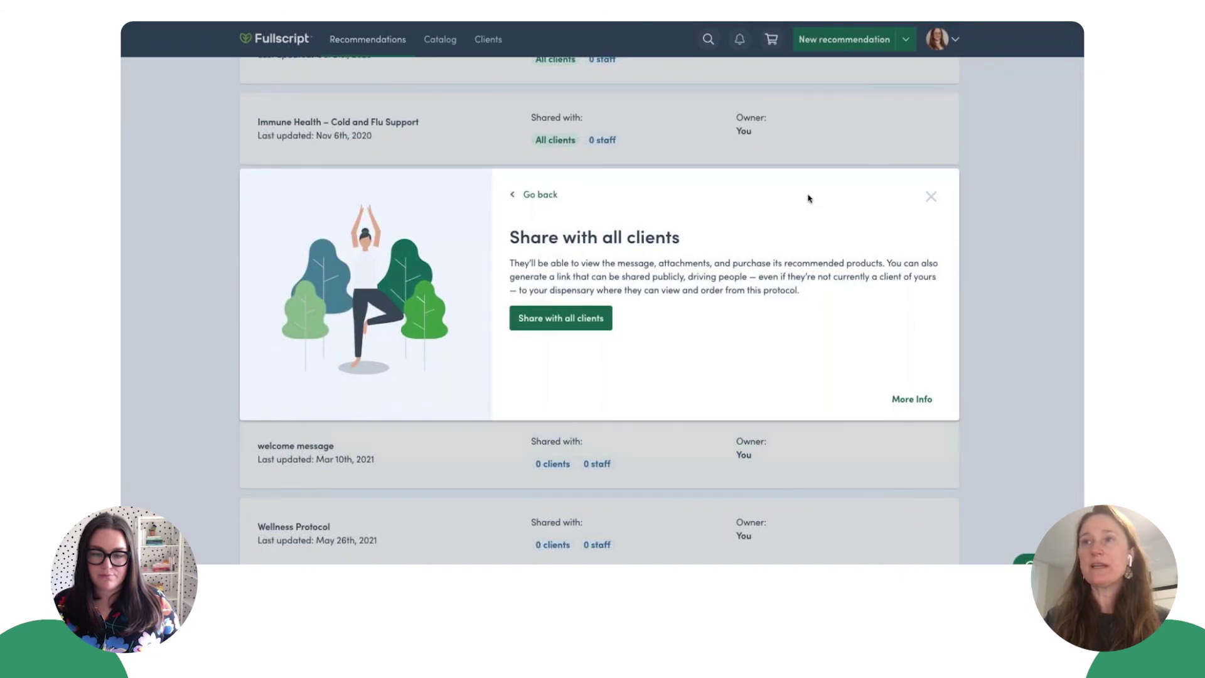
click(563, 325)
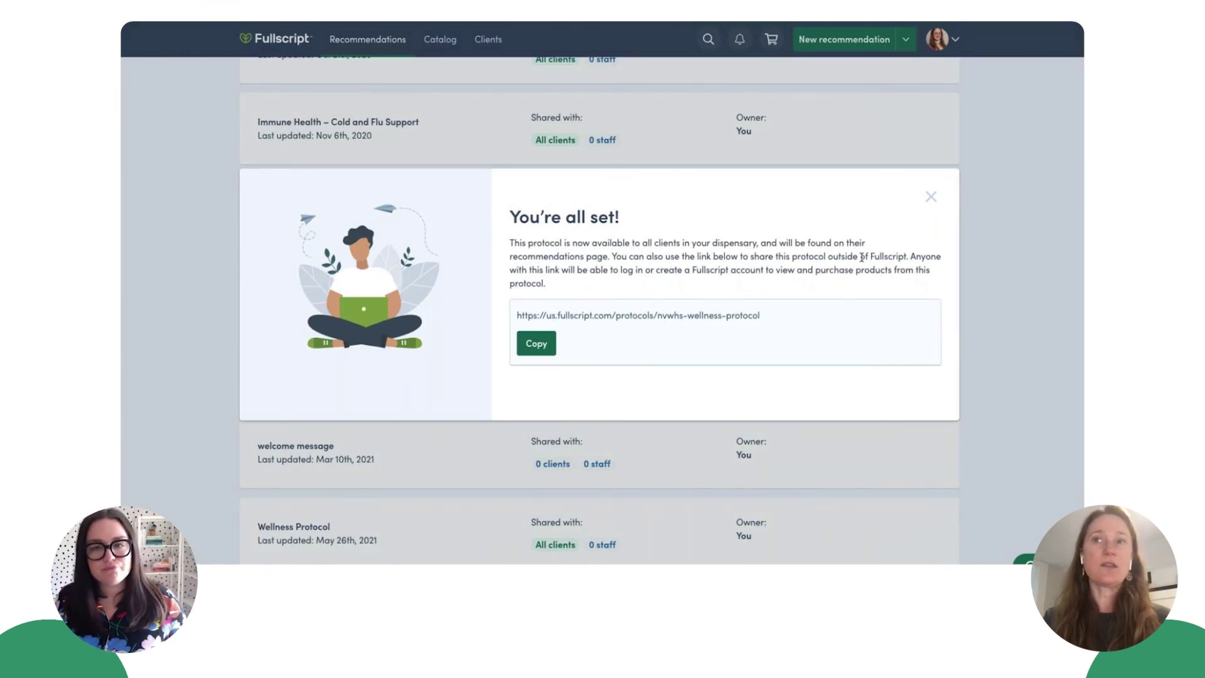
click(931, 198)
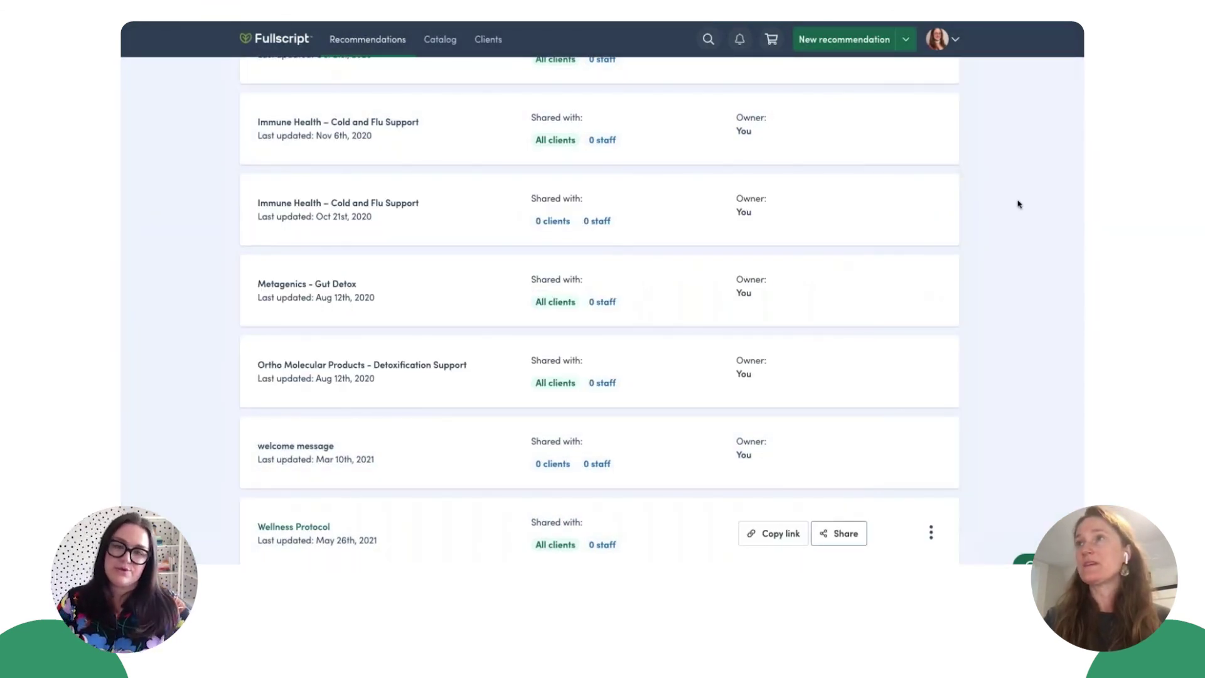
click(286, 37)
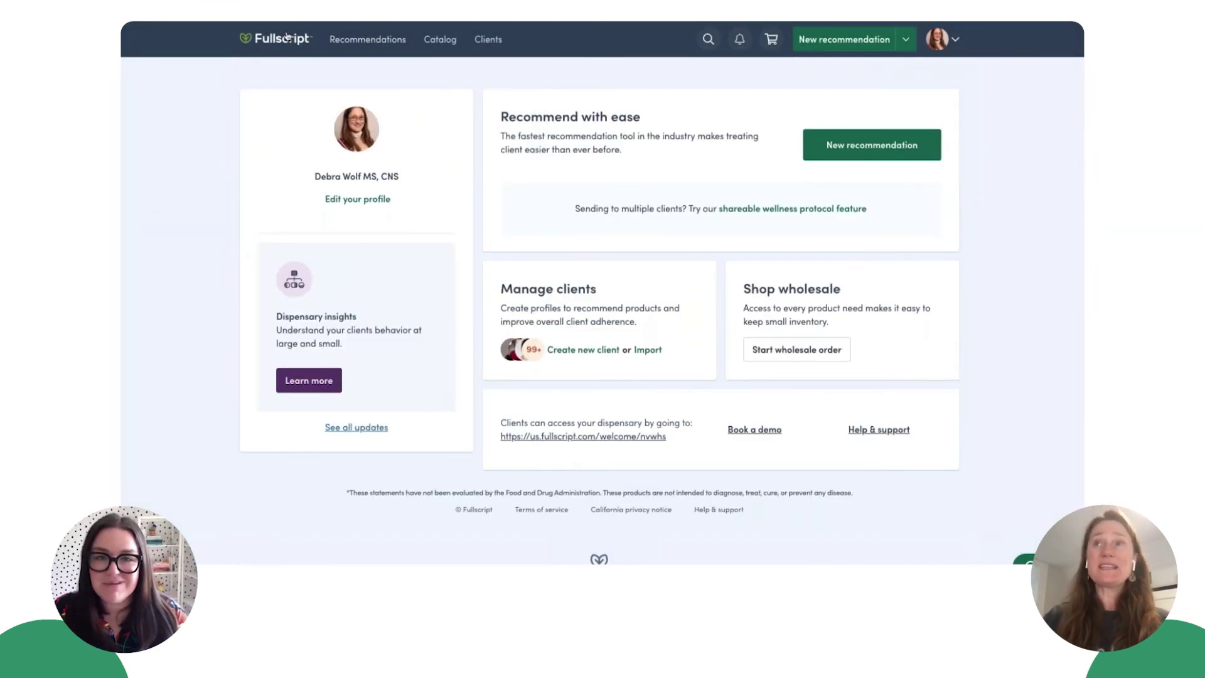